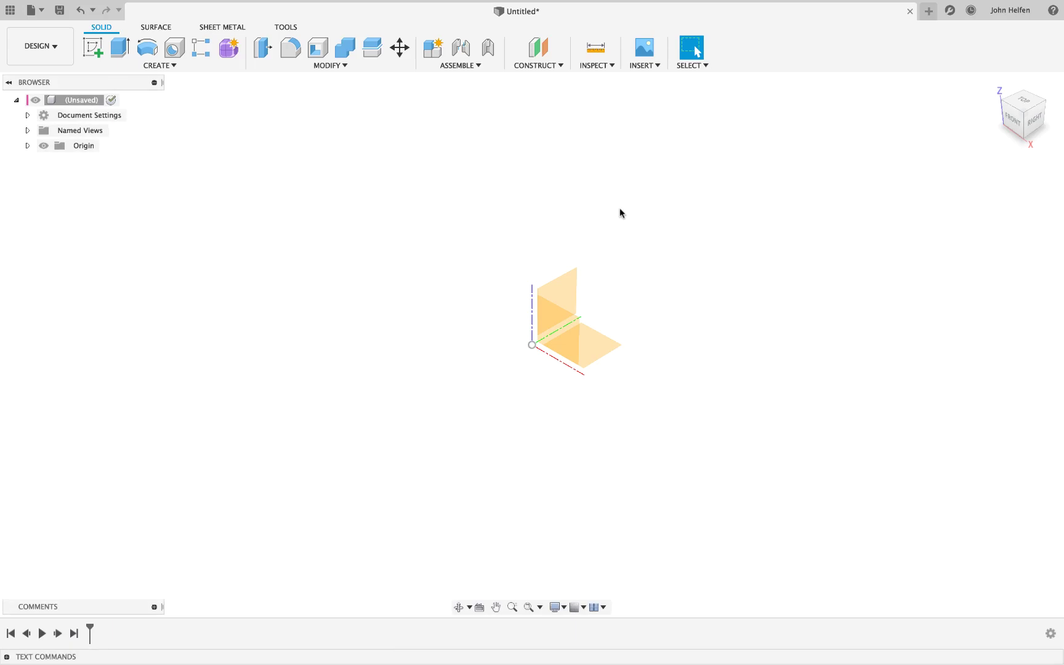
# Insert palm-tree-silhouette.jpg from the computer as a canvas on the XY plane
pyautogui.click(642, 66)
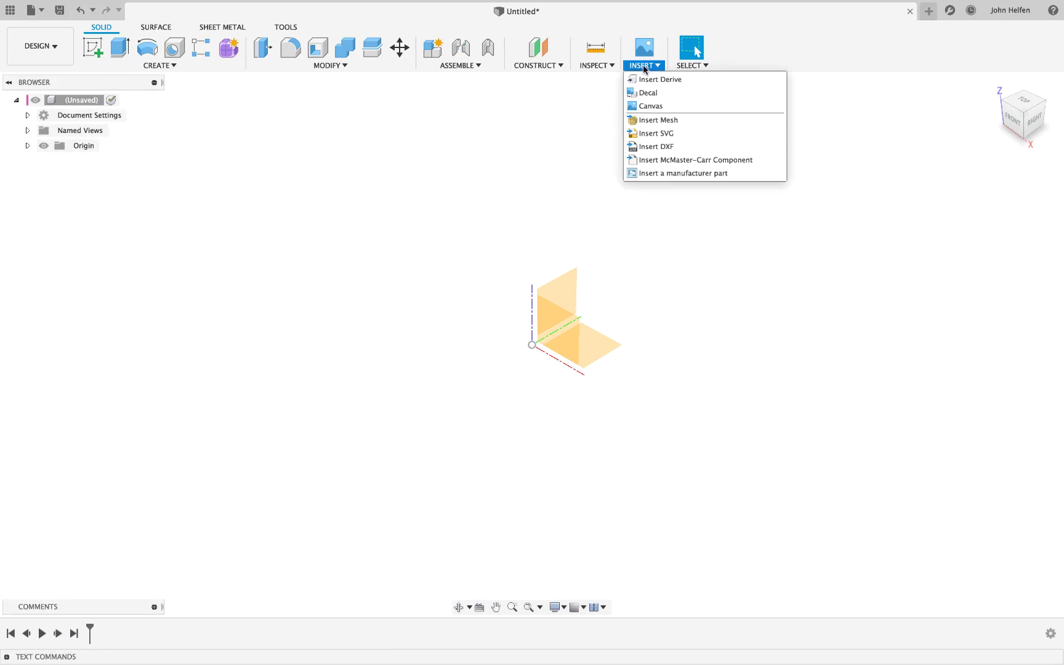
pyautogui.click(646, 105)
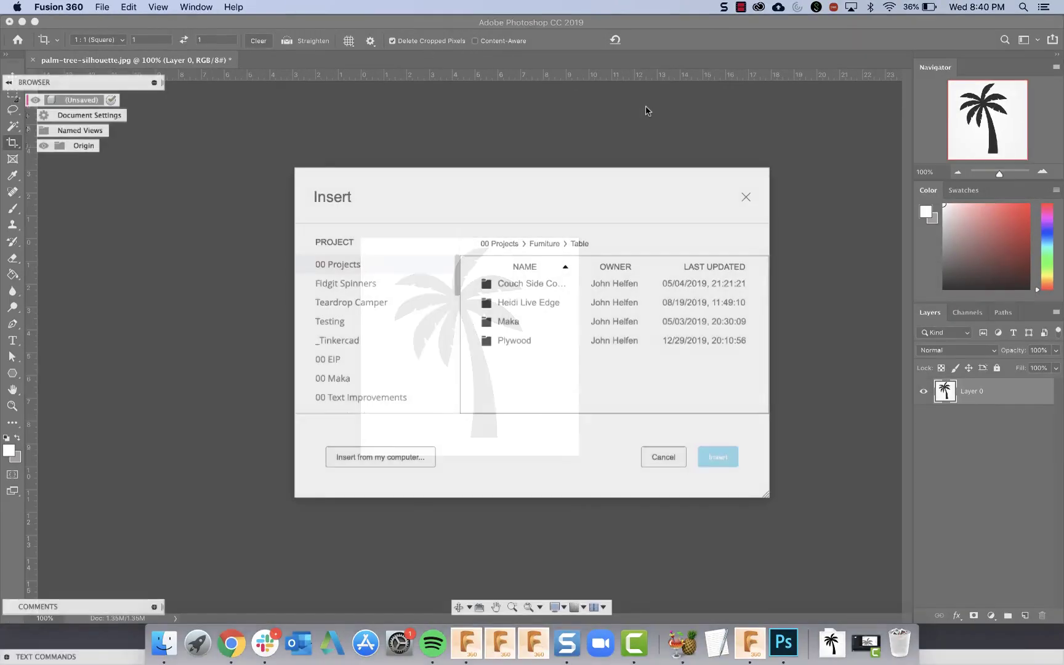
pyautogui.click(398, 455)
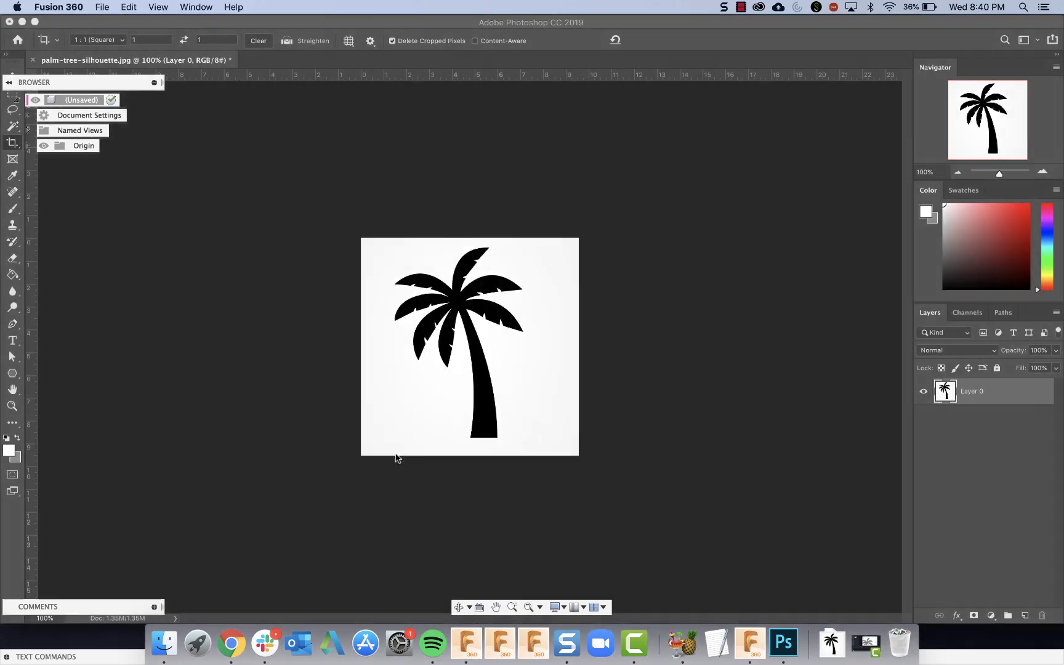
pyautogui.doubleClick(423, 146)
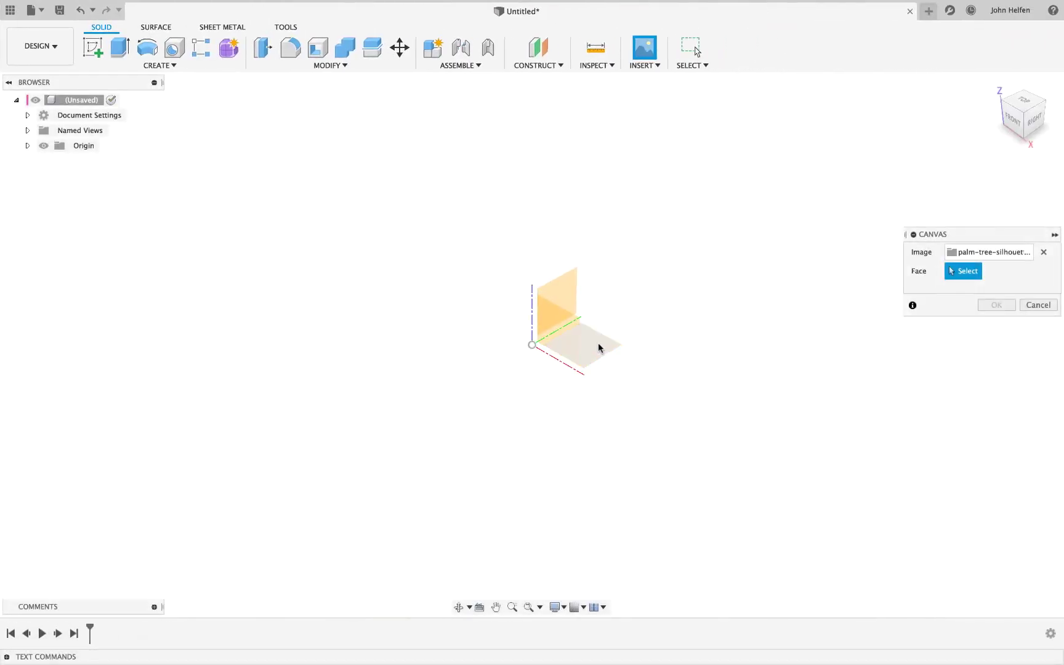
pyautogui.click(598, 345)
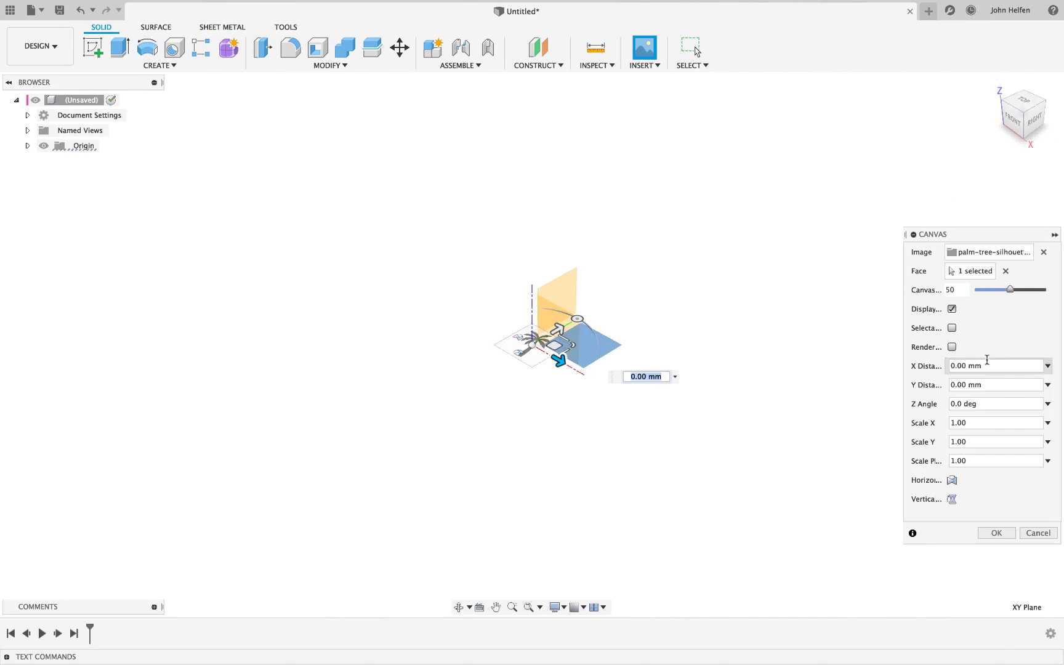
pyautogui.click(992, 533)
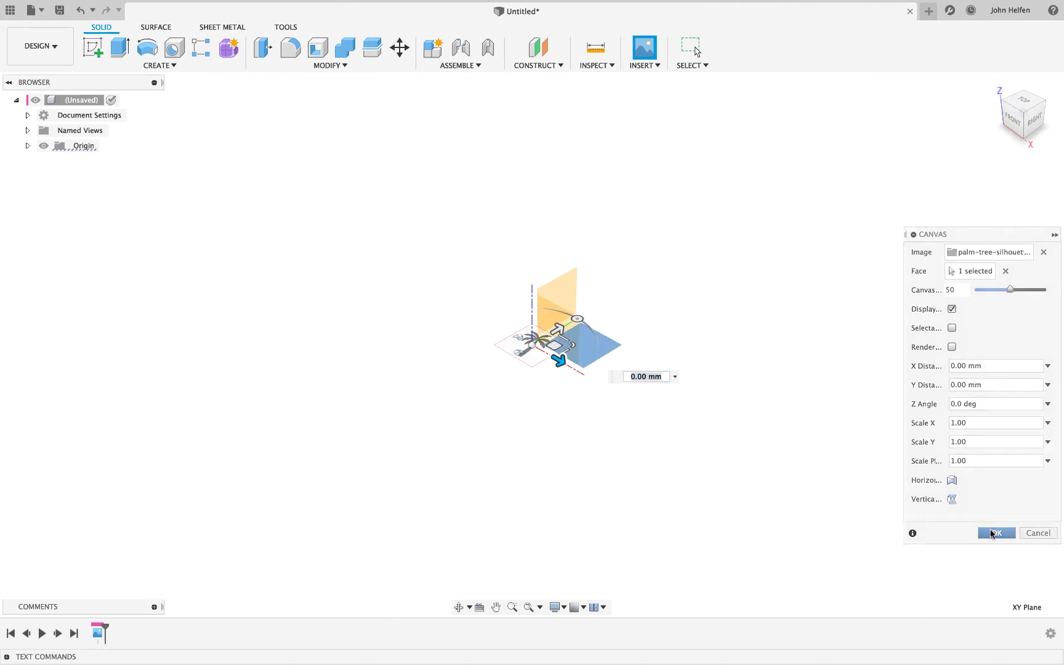
# In Top view, calibrate the canvas from treetop to trunk base as 4 in
pyautogui.click(1022, 99)
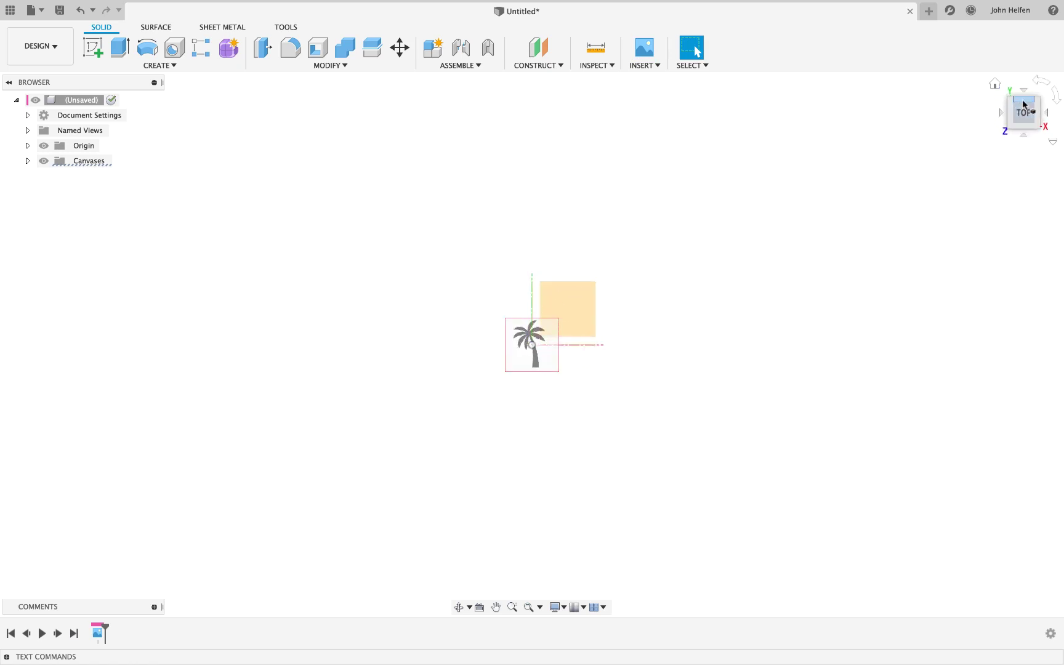
pyautogui.scroll(2, 639, 252)
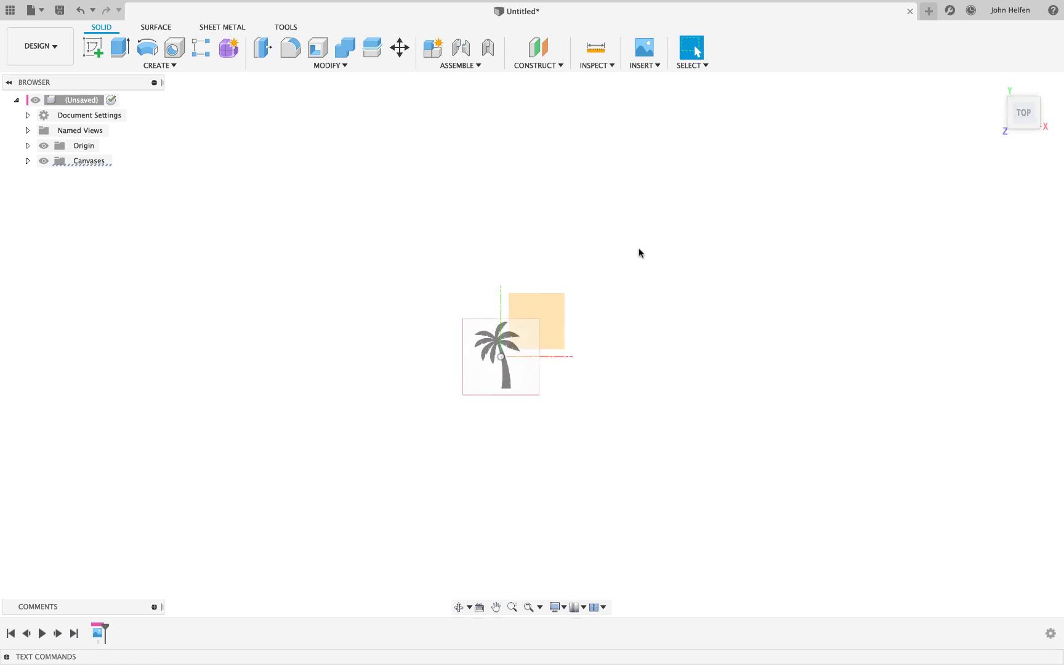
pyautogui.scroll(3, 639, 253)
pyautogui.scroll(3, 640, 251)
pyautogui.scroll(2, 639, 251)
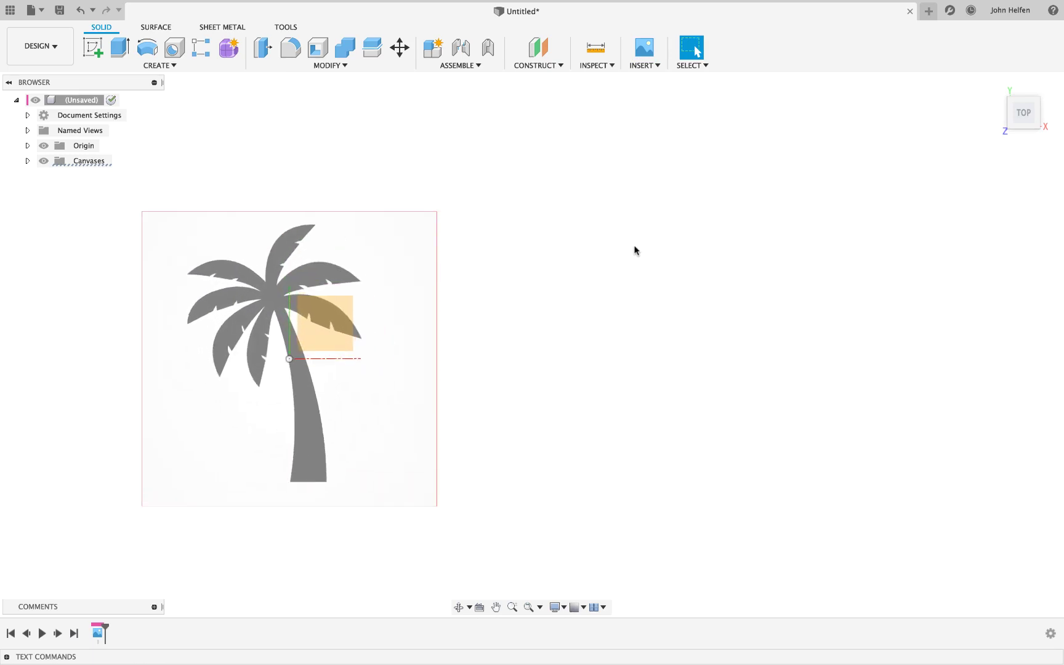
pyautogui.hscroll(-1, 629, 247)
pyautogui.hscroll(-3, 629, 247)
pyautogui.scroll(2, 633, 246)
pyautogui.scroll(2, 634, 247)
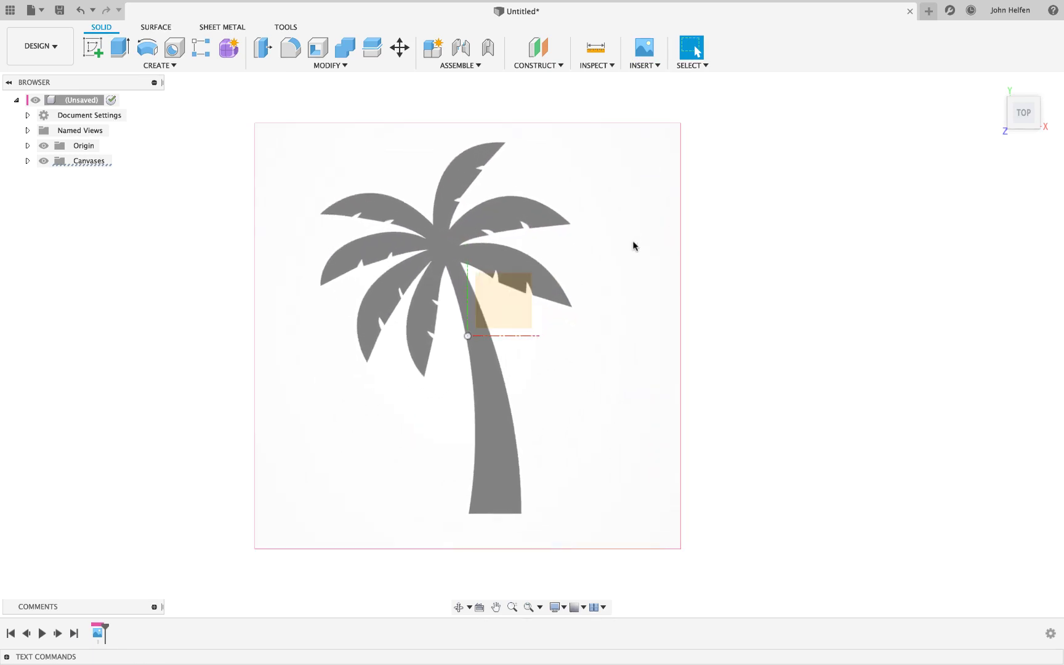
pyautogui.click(27, 161)
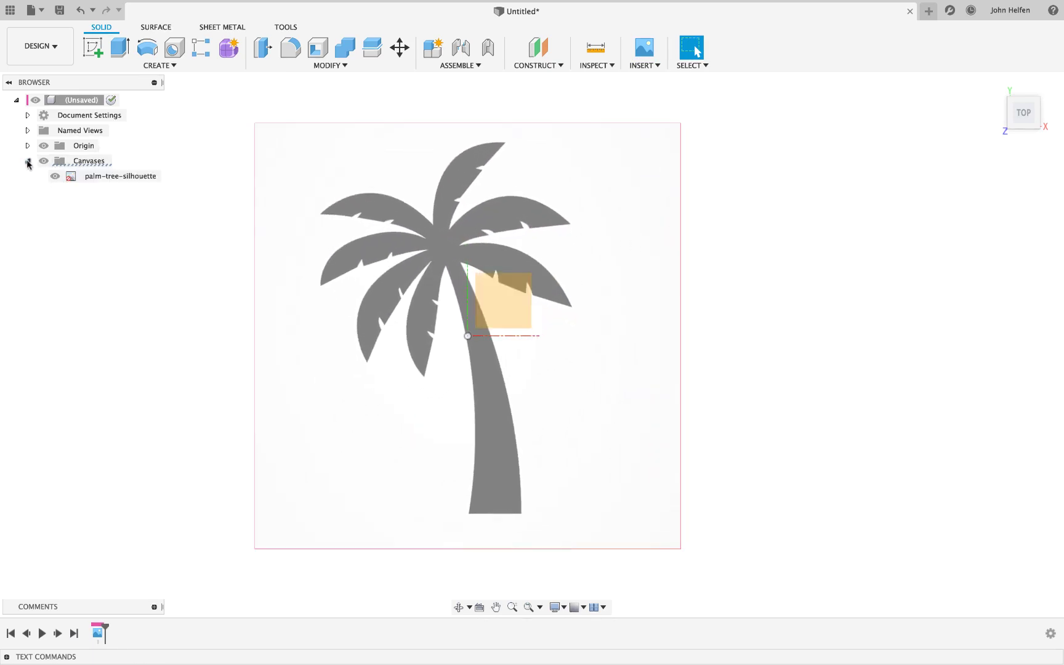
pyautogui.rightClick(70, 175)
pyautogui.click(120, 223)
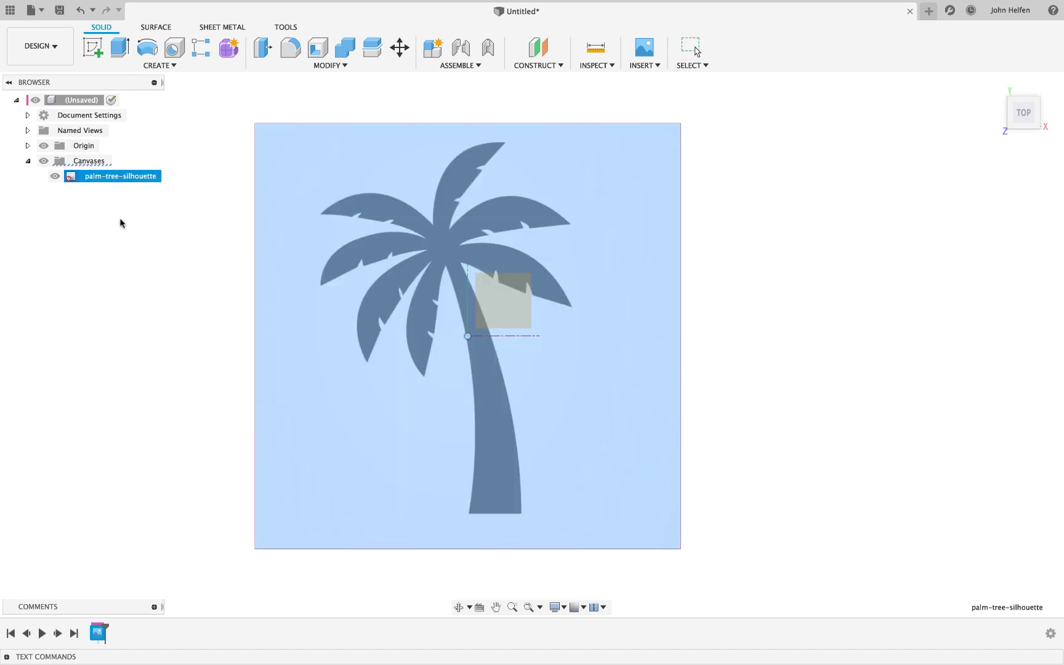
pyautogui.click(480, 142)
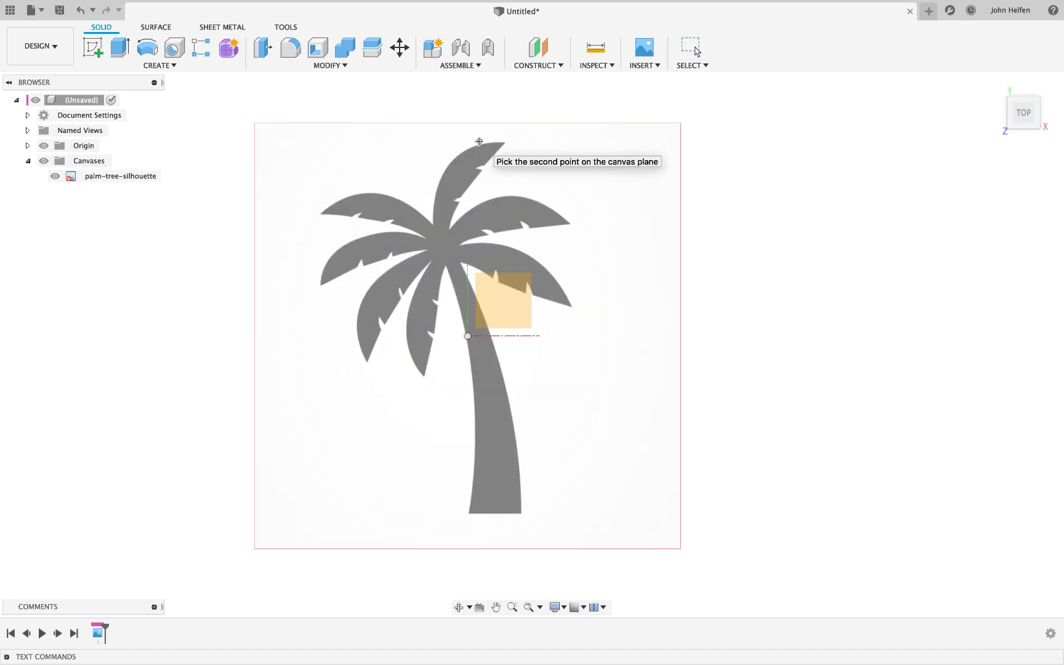
pyautogui.click(496, 513)
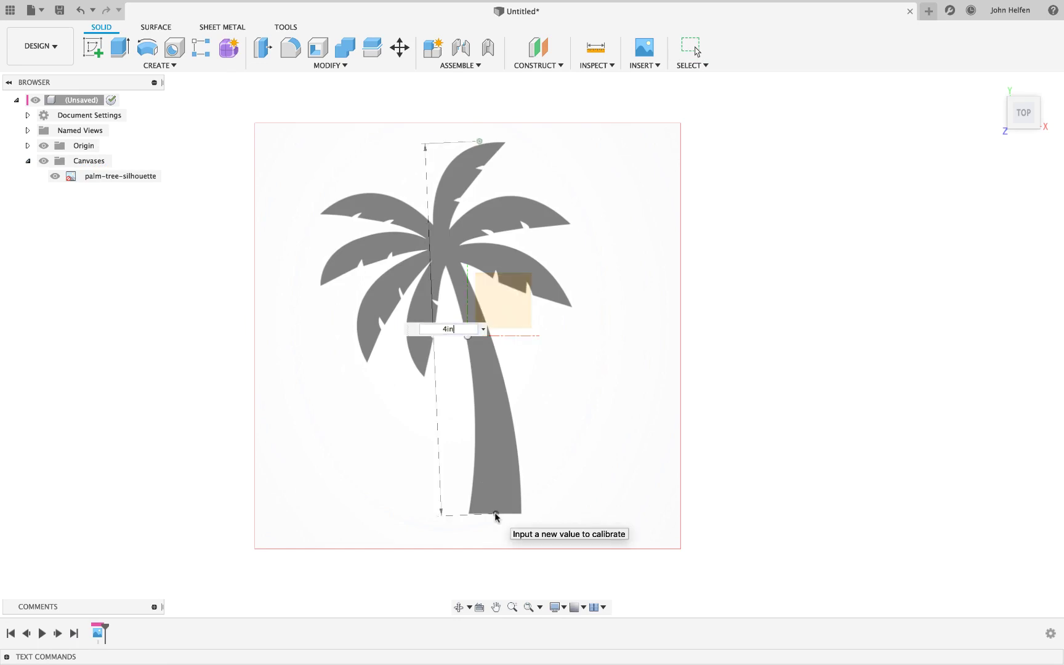
pyautogui.press('Return')
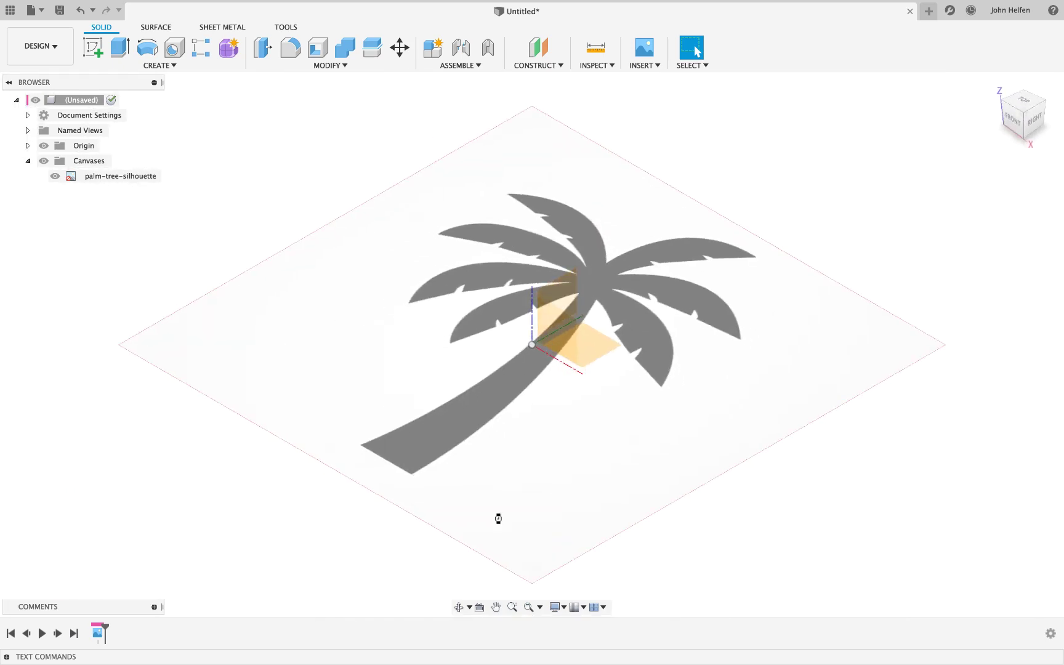
# Create a sketch on the XY ground plane and finish it
pyautogui.click(1024, 101)
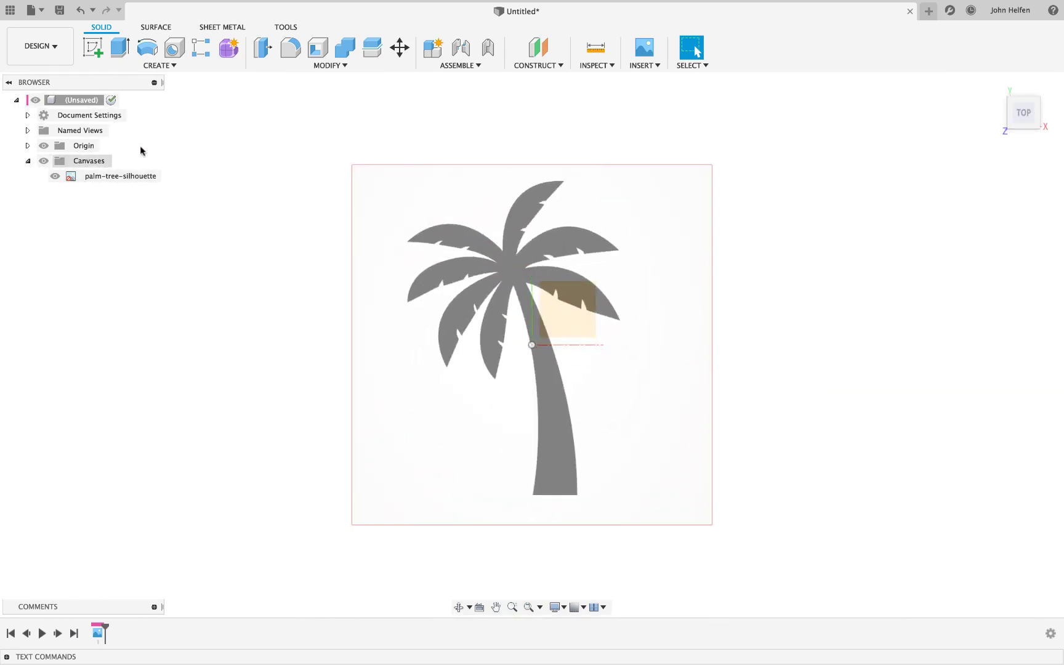
pyautogui.click(93, 47)
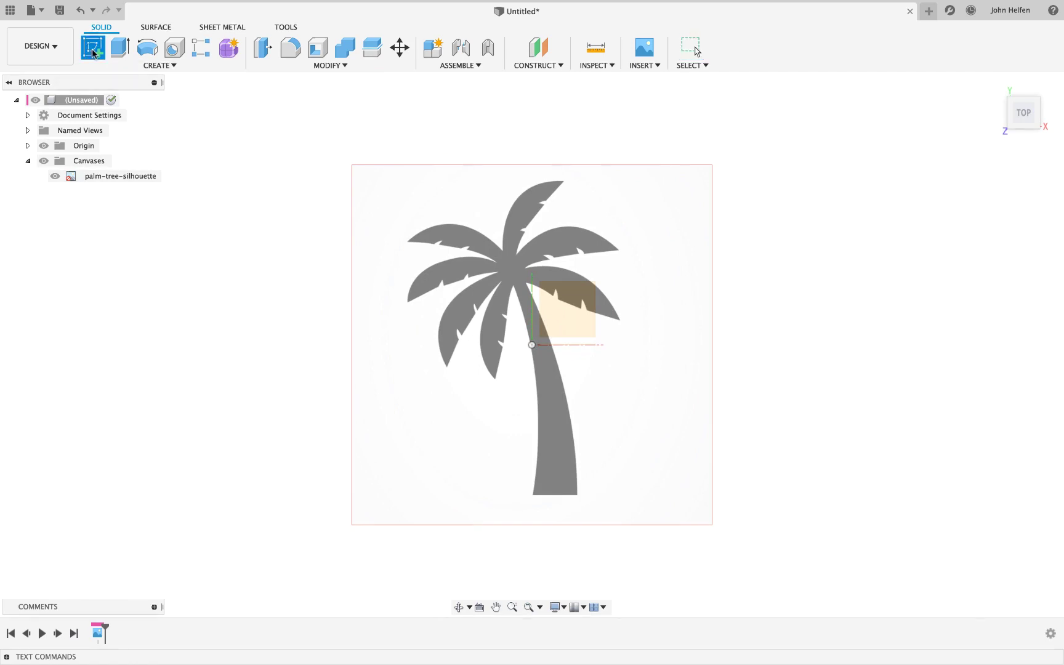
pyautogui.click(308, 339)
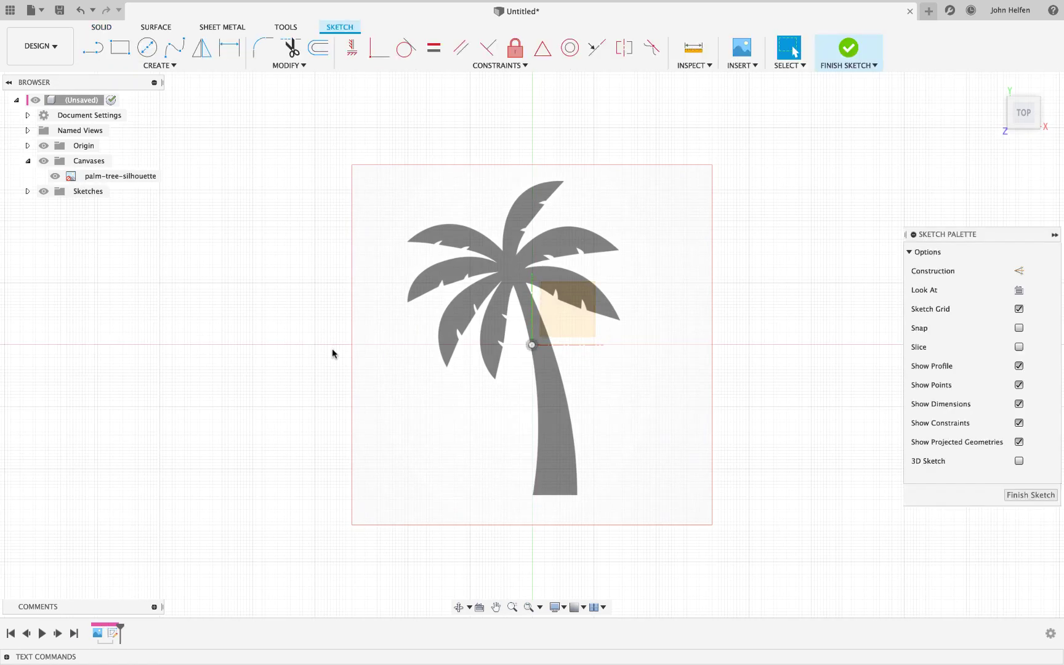
pyautogui.click(846, 49)
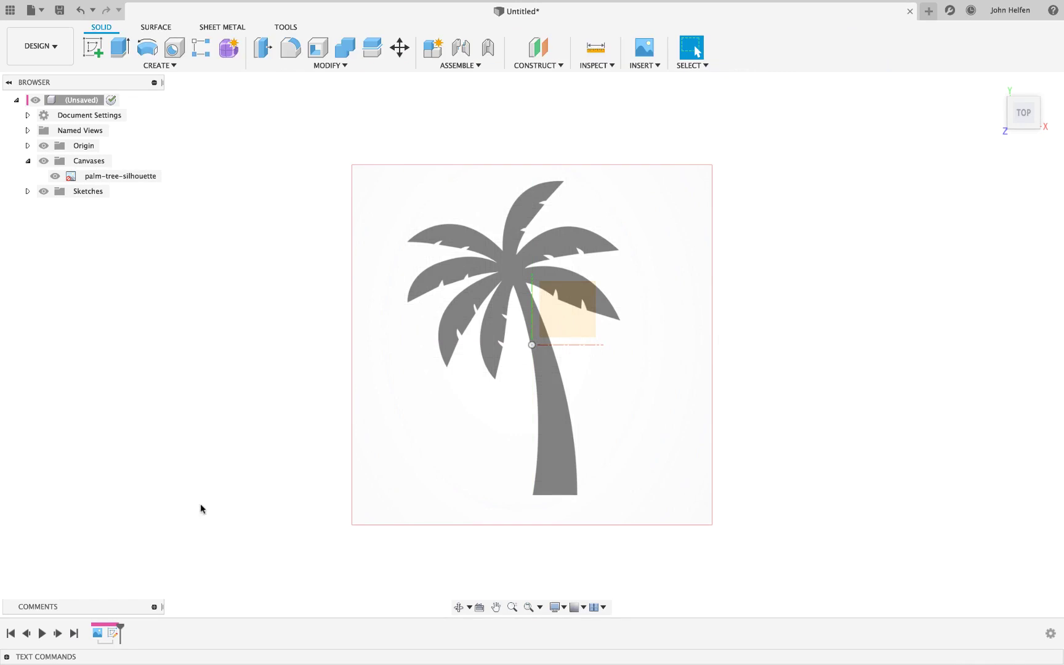
# Move the canvas via Edit Feature about 42 mm in X and 50 mm in Y
pyautogui.rightClick(97, 635)
pyautogui.click(147, 542)
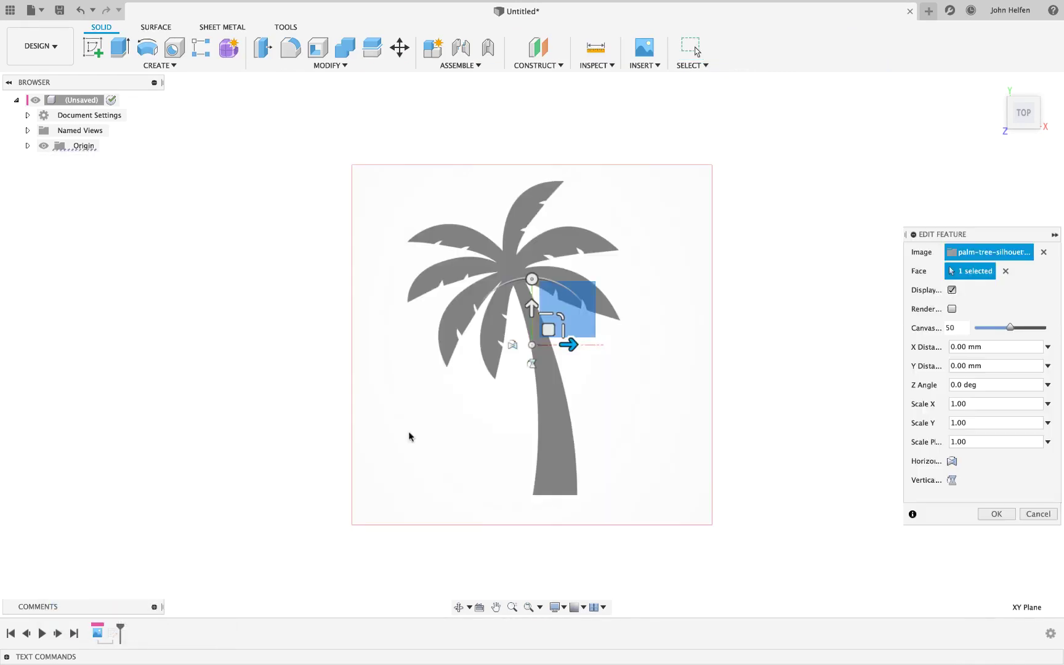
pyautogui.moveTo(548, 333)
pyautogui.mouseDown()
pyautogui.moveTo(616, 268)
pyautogui.moveTo(637, 200)
pyautogui.mouseUp()
pyautogui.moveTo(512, 320); pyautogui.dragTo(455, 437, button='middle')
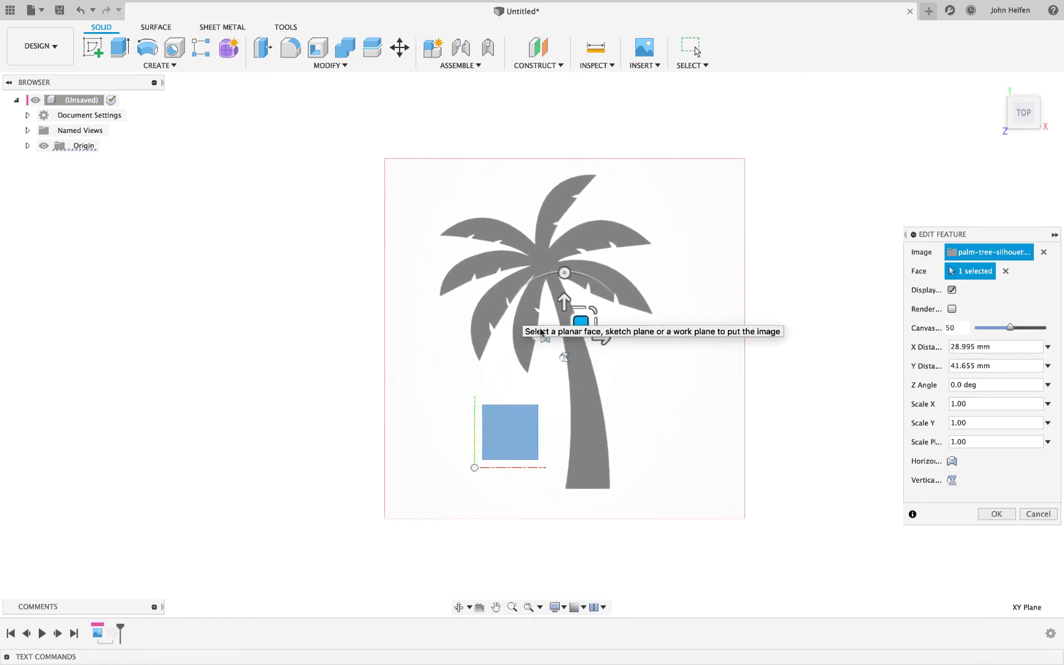
pyautogui.moveTo(581, 321)
pyautogui.mouseDown()
pyautogui.moveTo(599, 280)
pyautogui.moveTo(599, 302)
pyautogui.moveTo(617, 298)
pyautogui.mouseUp()
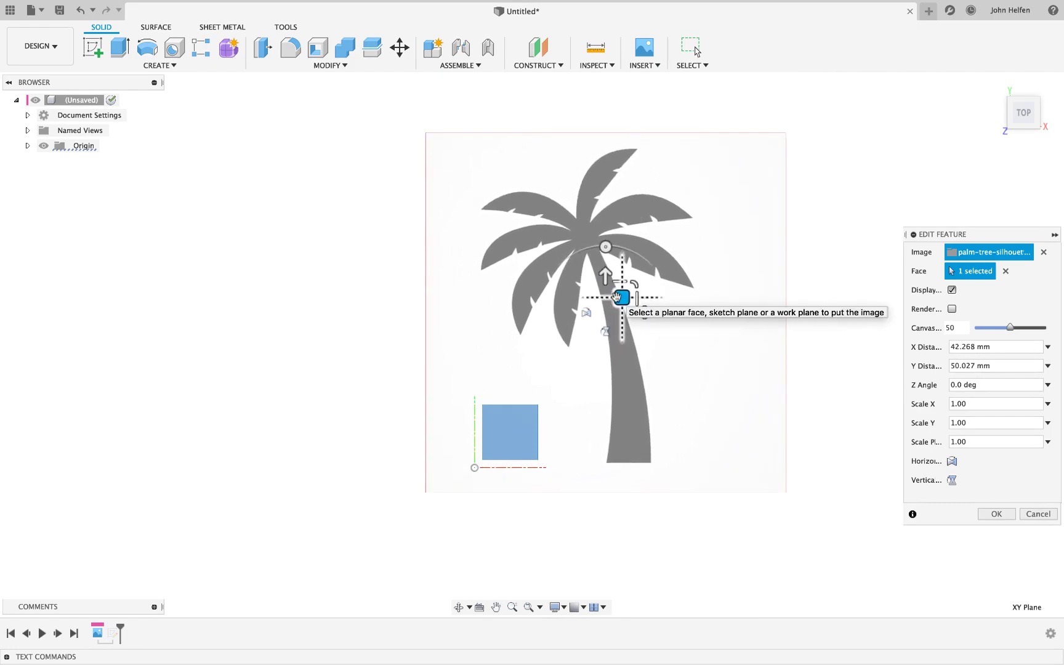
pyautogui.click(993, 515)
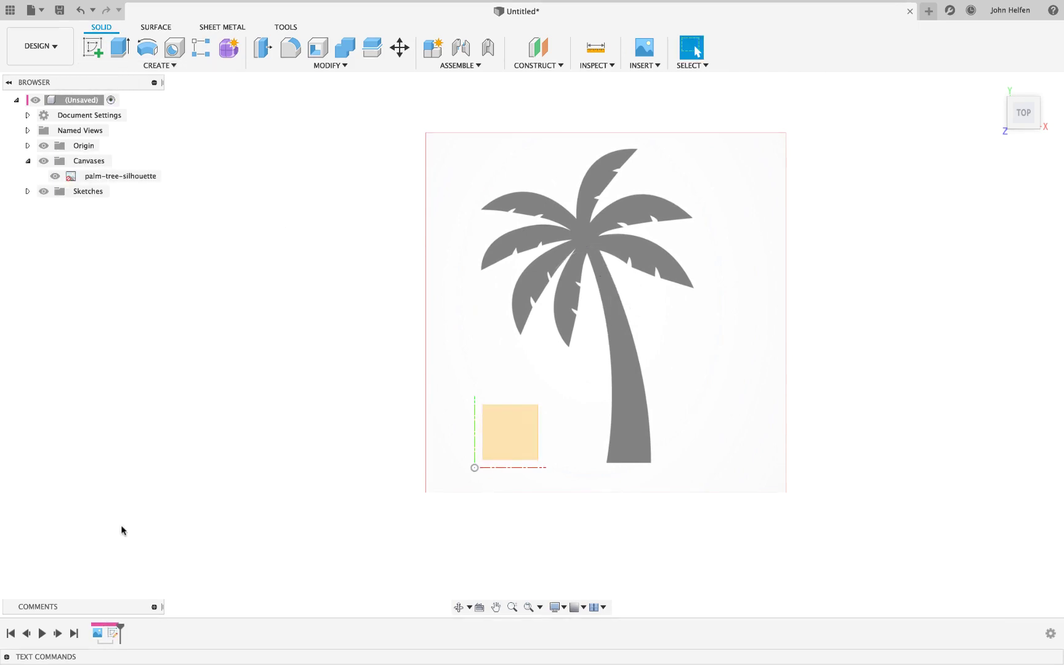
# Reopen the sketch and draw a first line along the trunk base
pyautogui.doubleClick(112, 634)
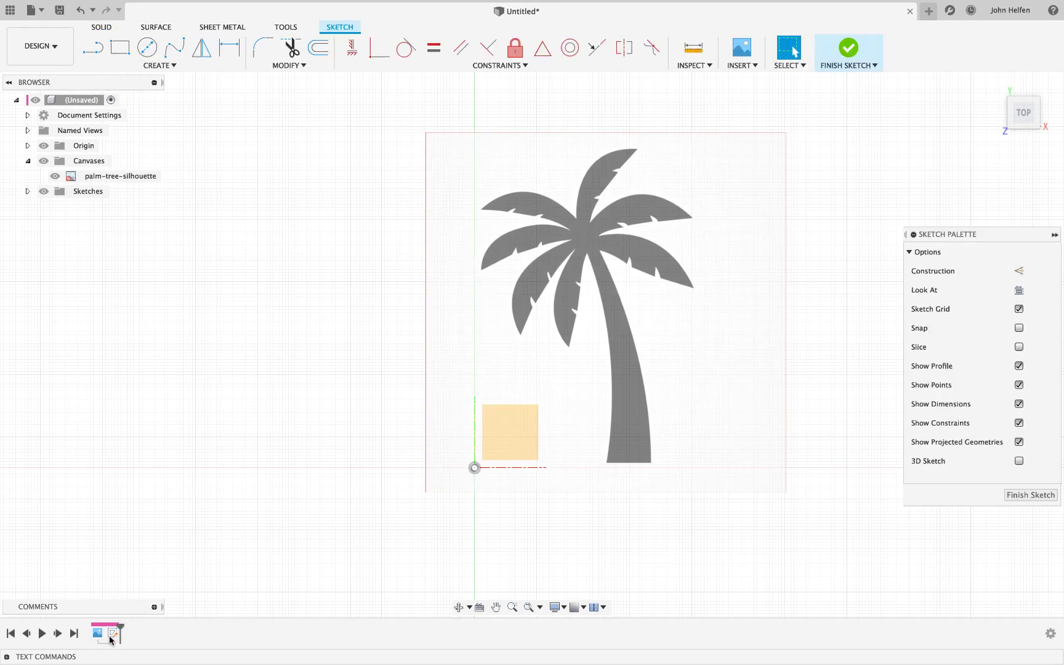
pyautogui.click(93, 46)
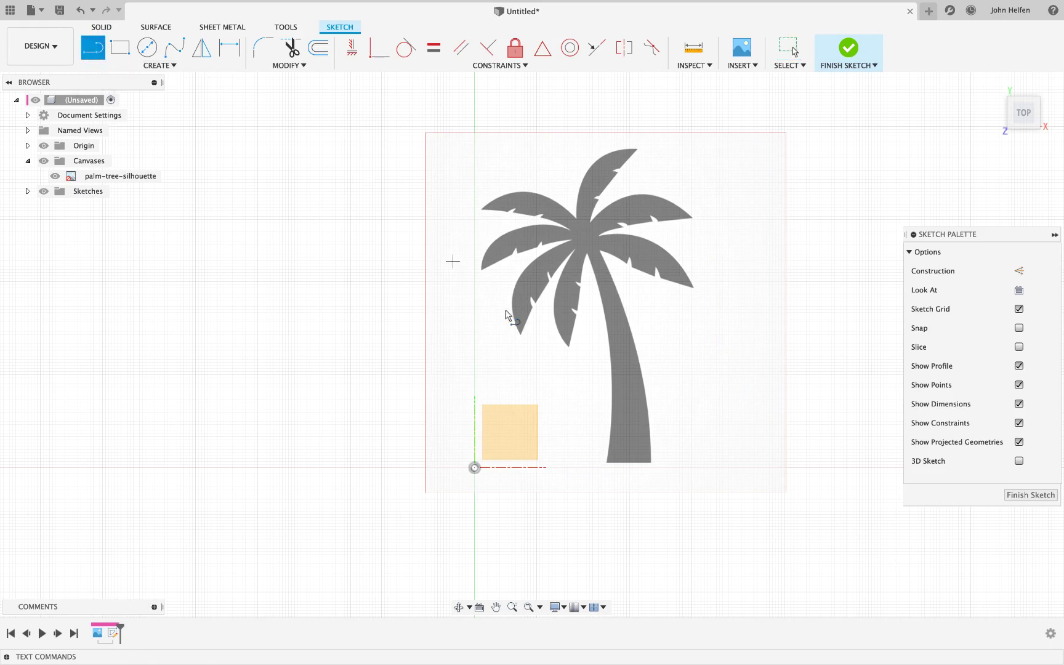
pyautogui.click(607, 466)
pyautogui.click(651, 466)
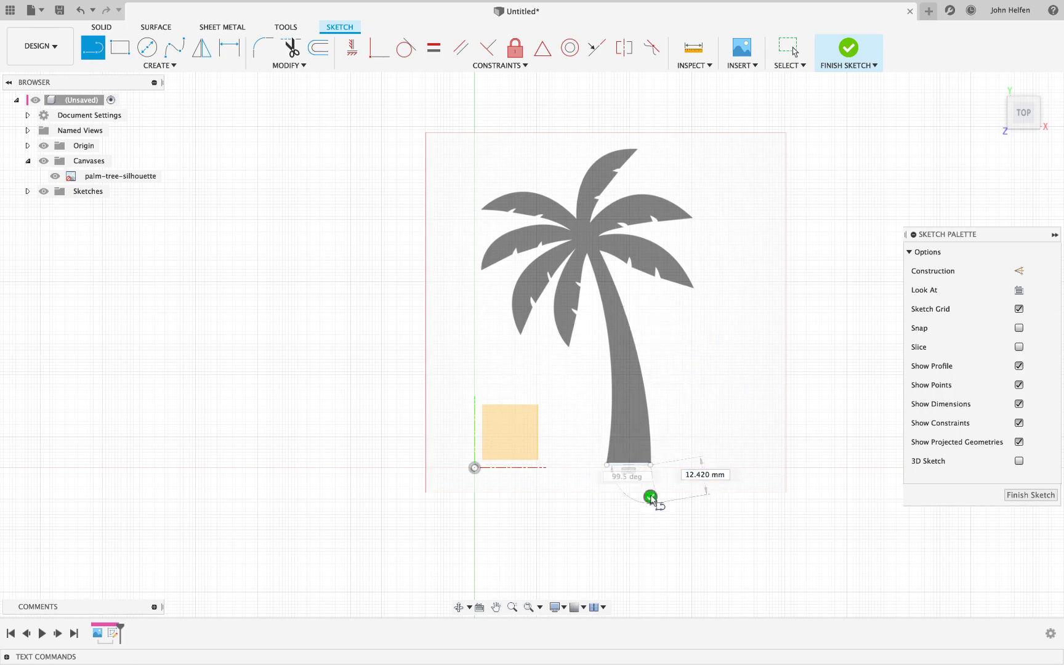
pyautogui.scroll(5, 653, 301)
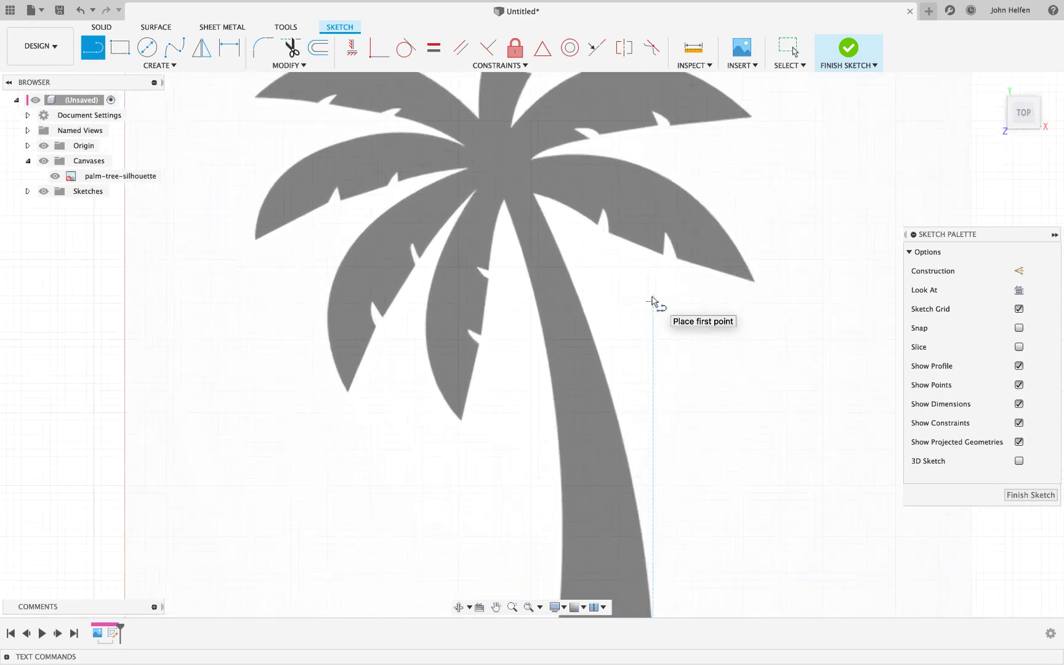
pyautogui.scroll(-2, 653, 302)
pyautogui.scroll(2, 653, 302)
pyautogui.scroll(3, 653, 302)
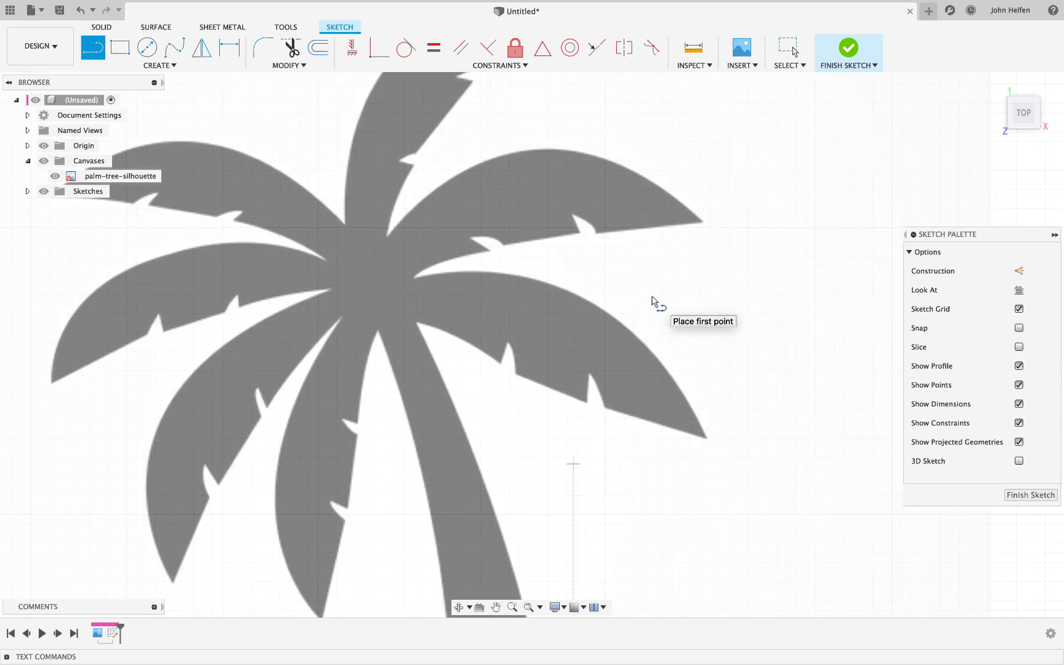
# Trace the lower-right leaf's two notches with lines out to its tip
pyautogui.click(501, 362)
pyautogui.click(509, 339)
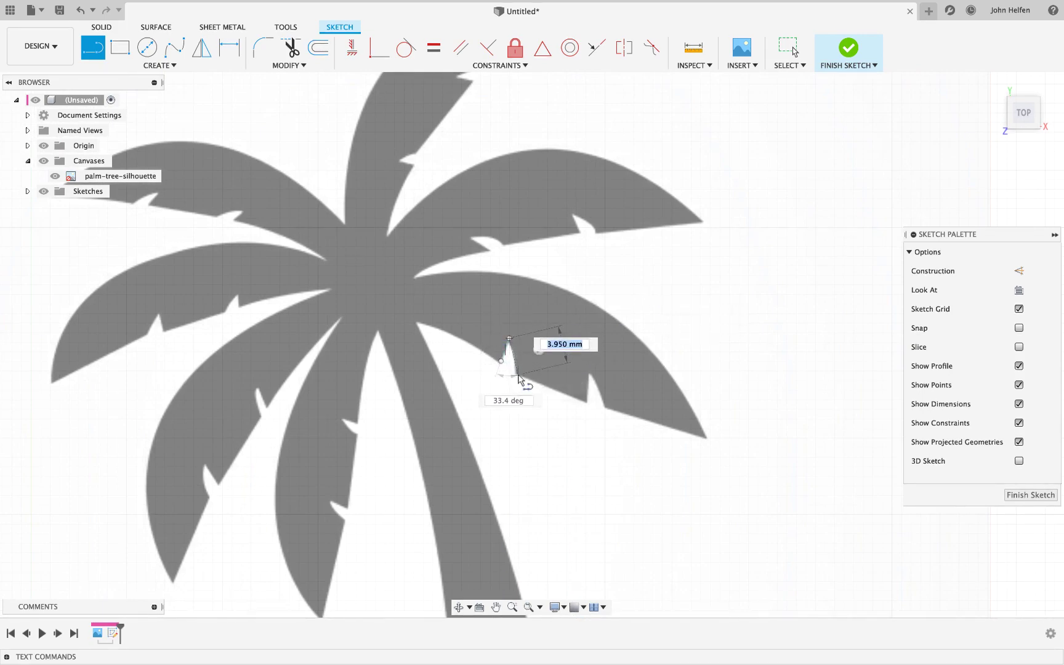
pyautogui.click(518, 375)
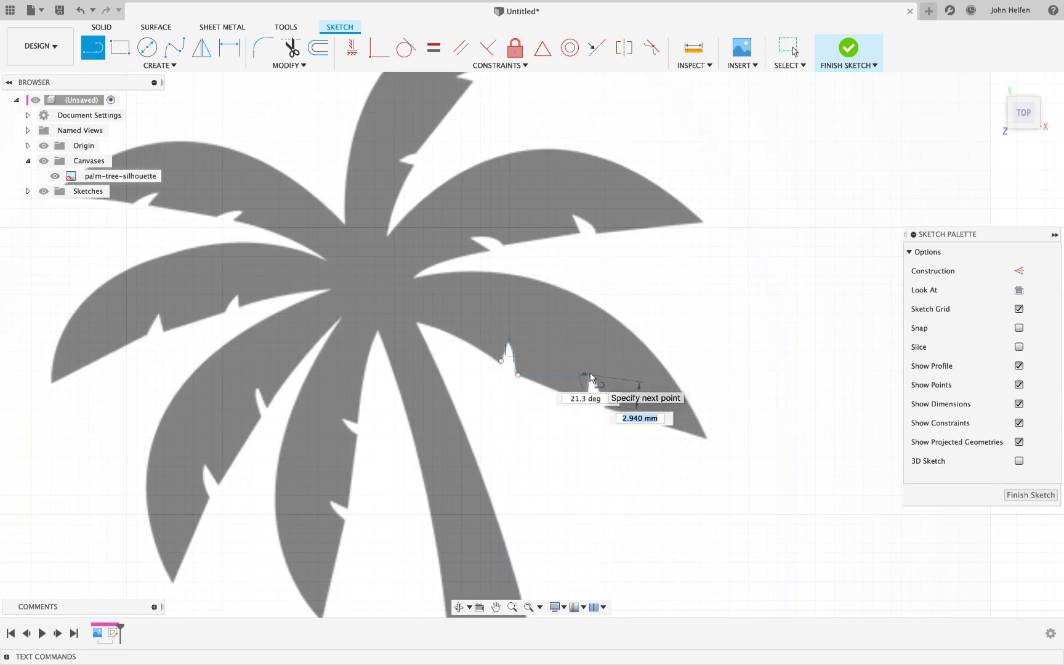
pyautogui.click(586, 403)
pyautogui.click(589, 376)
pyautogui.click(607, 408)
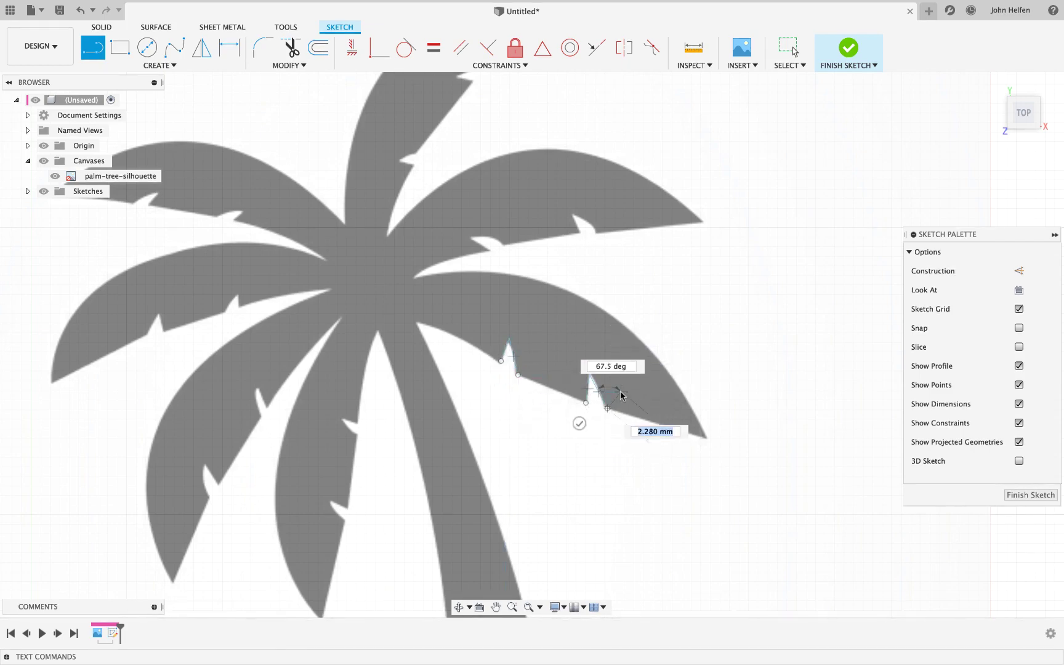
pyautogui.click(707, 438)
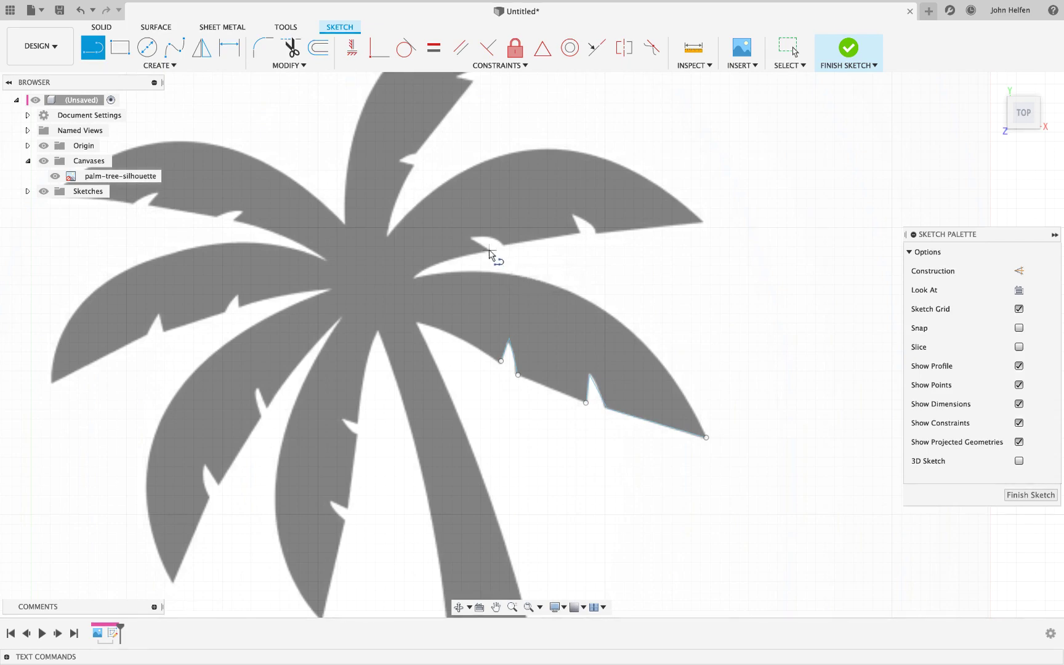
# Trace the upper-right leaf's notched lower edge with lines out to its tip
pyautogui.click(472, 237)
pyautogui.click(490, 250)
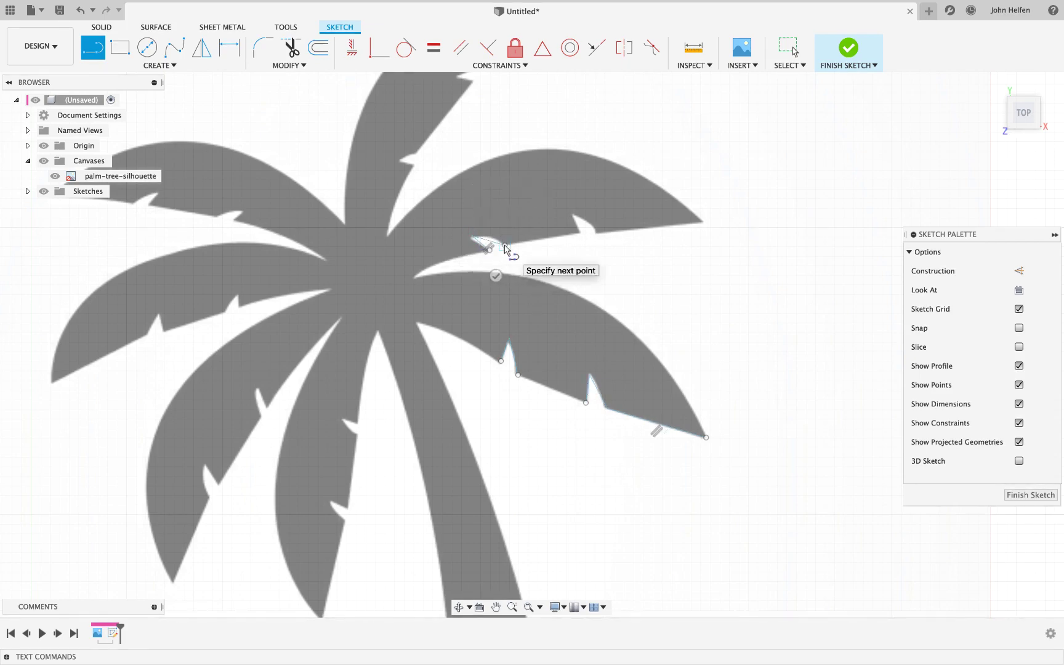
pyautogui.click(578, 230)
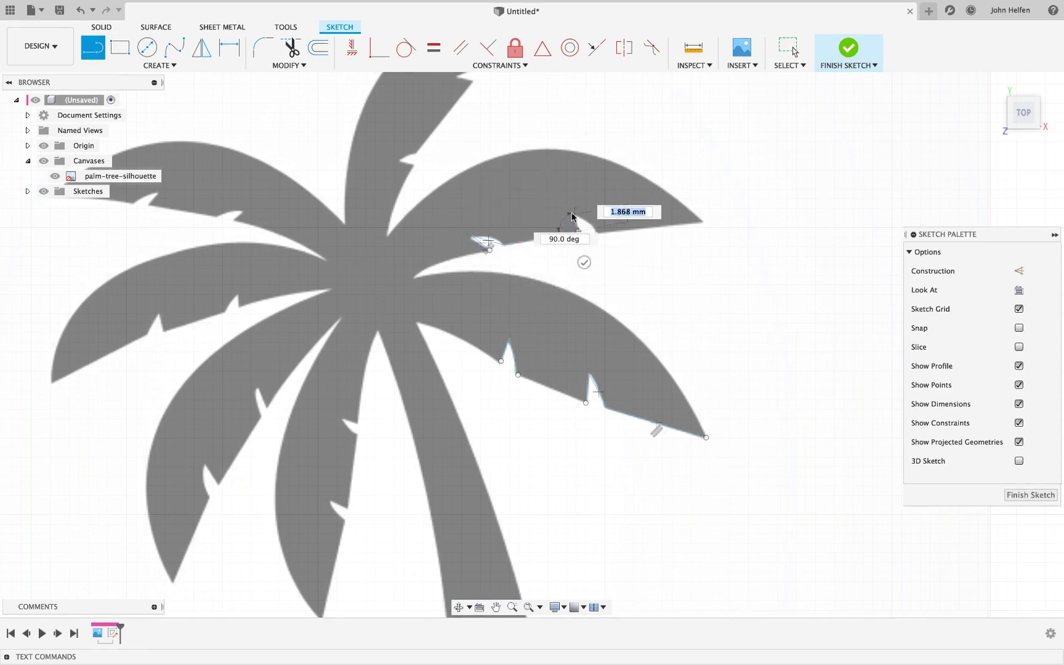
pyautogui.click(573, 213)
pyautogui.click(600, 231)
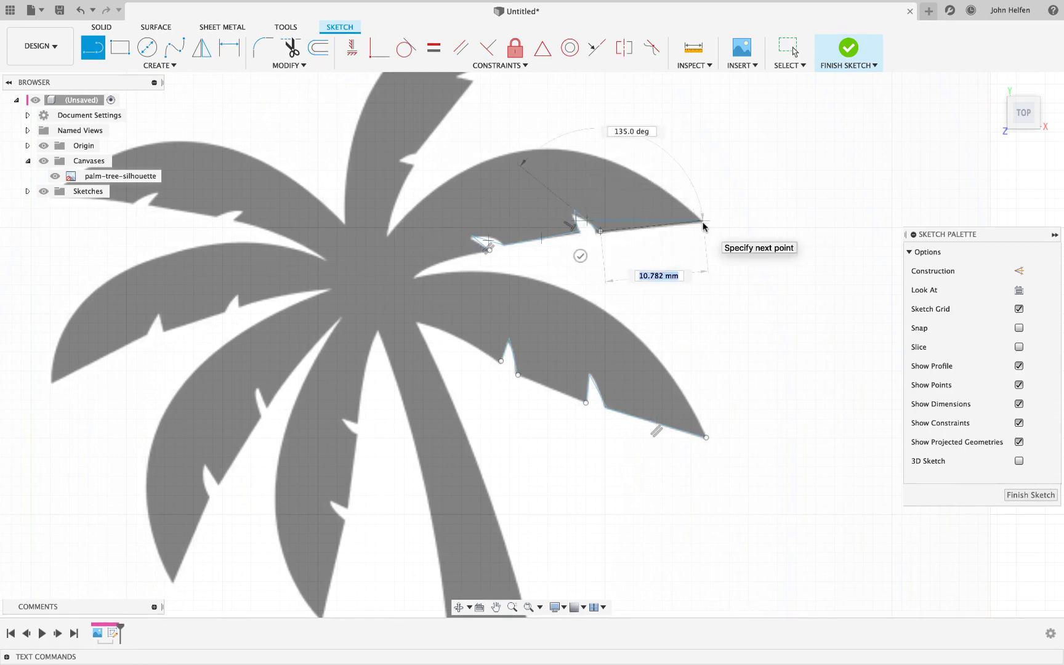
pyautogui.click(702, 220)
pyautogui.press('Escape')
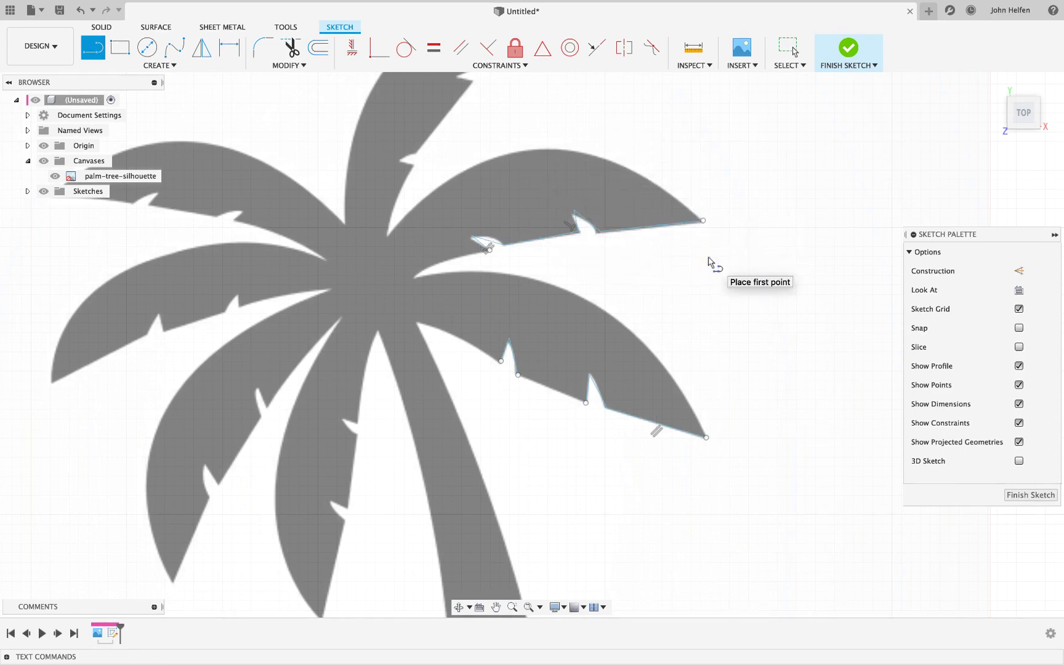
# Trace the top leaf's edge with lines from its notch up to the tip
pyautogui.scroll(3, 706, 260)
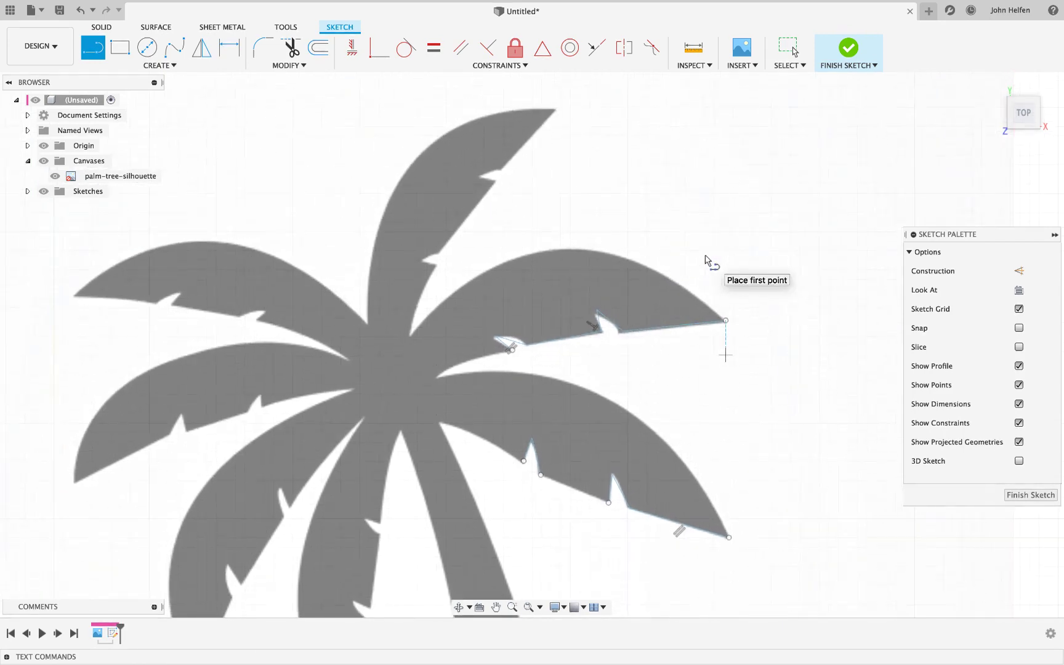
pyautogui.click(435, 267)
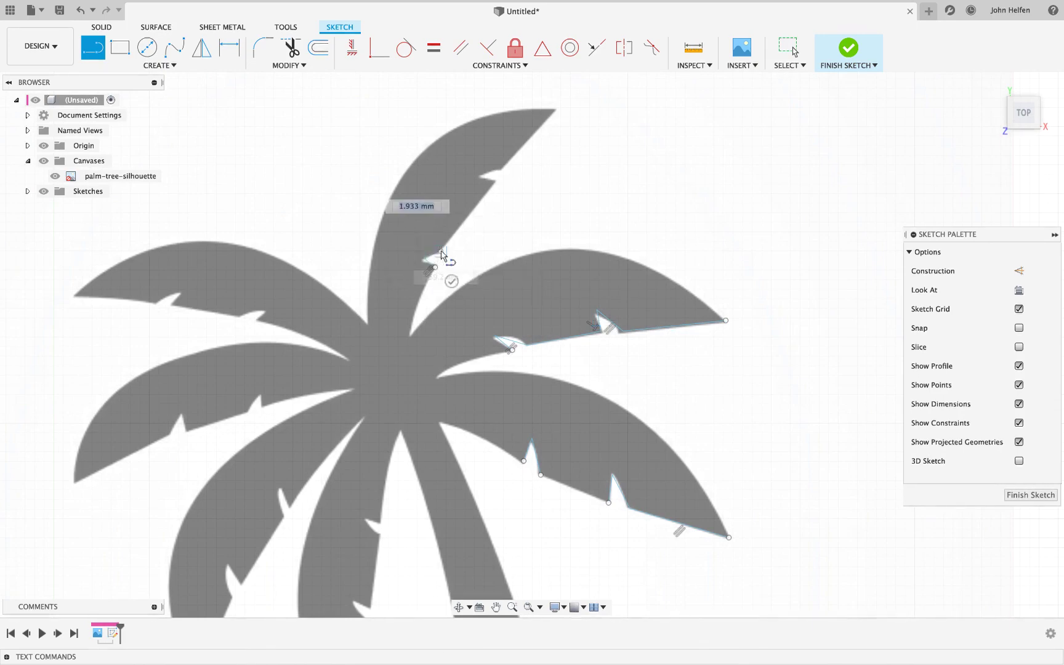
pyautogui.click(479, 177)
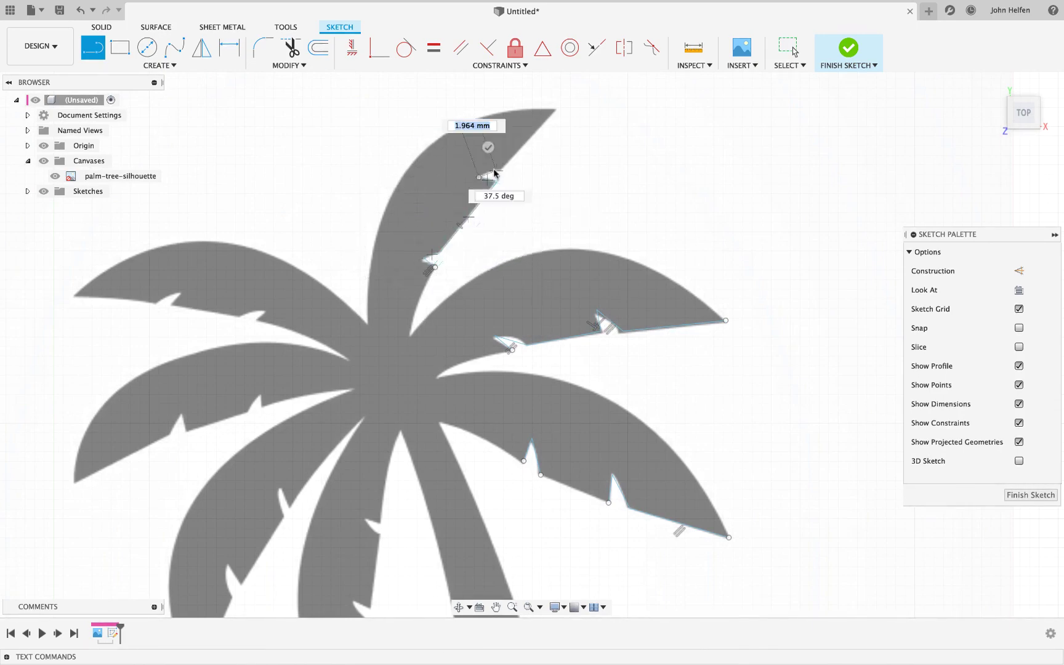
pyautogui.click(555, 111)
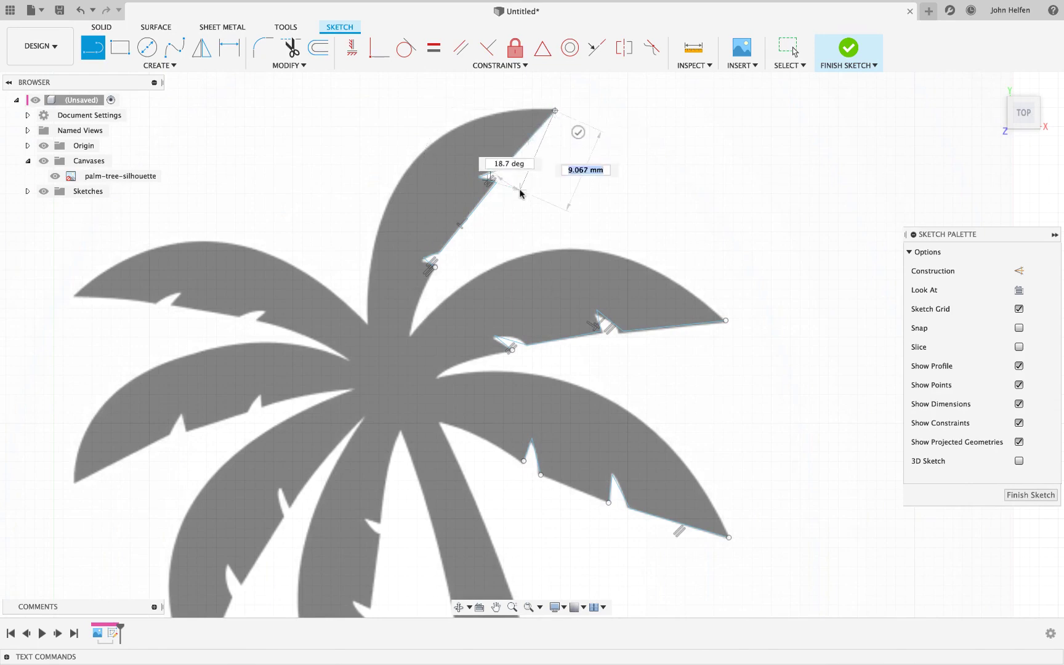
pyautogui.click(578, 132)
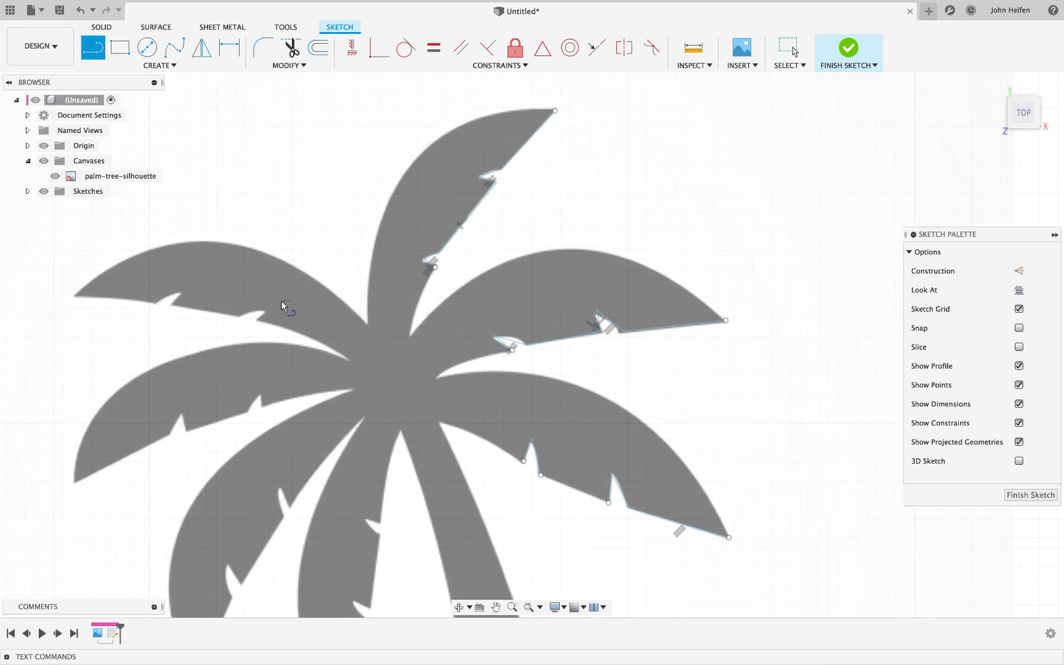
# Trace the upper-left leaf's notched edge with lines from its tip inward
pyautogui.click(74, 297)
pyautogui.click(156, 303)
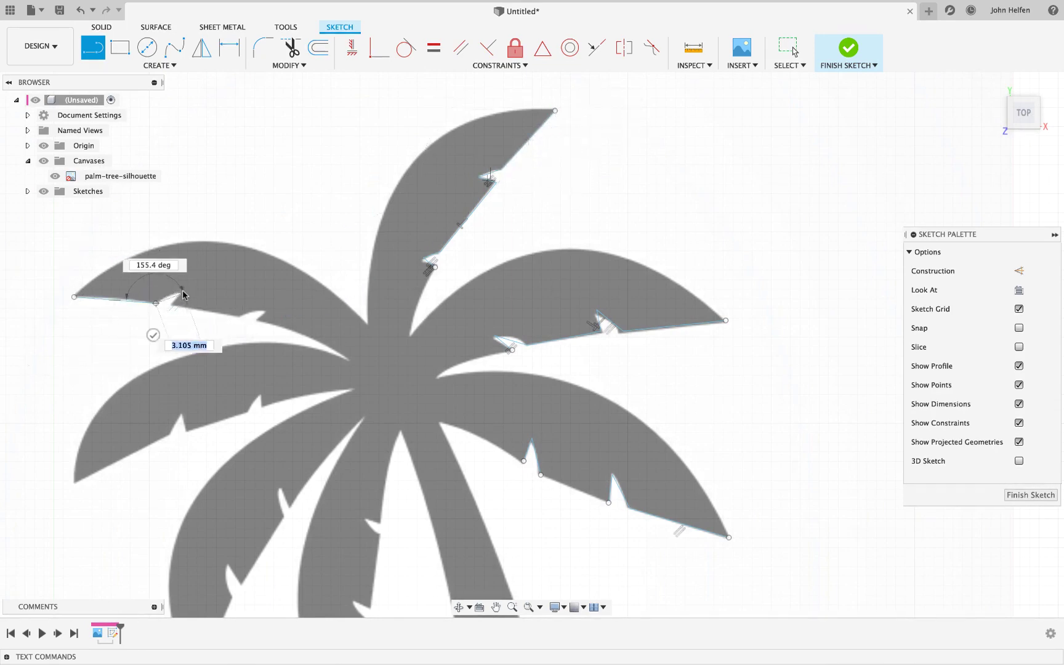
pyautogui.click(183, 289)
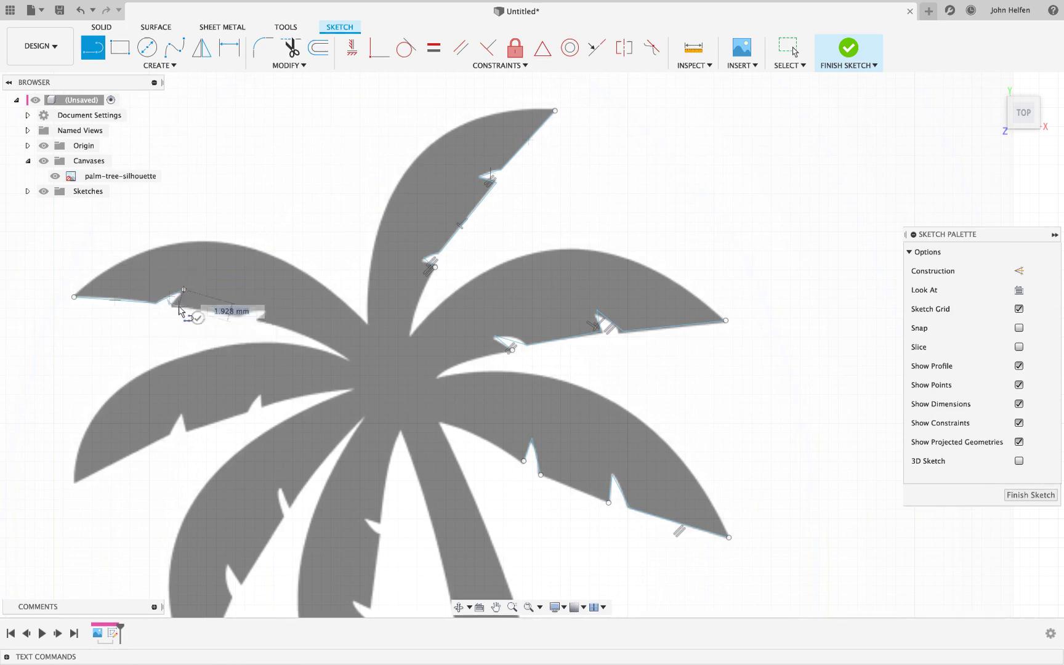
pyautogui.click(239, 315)
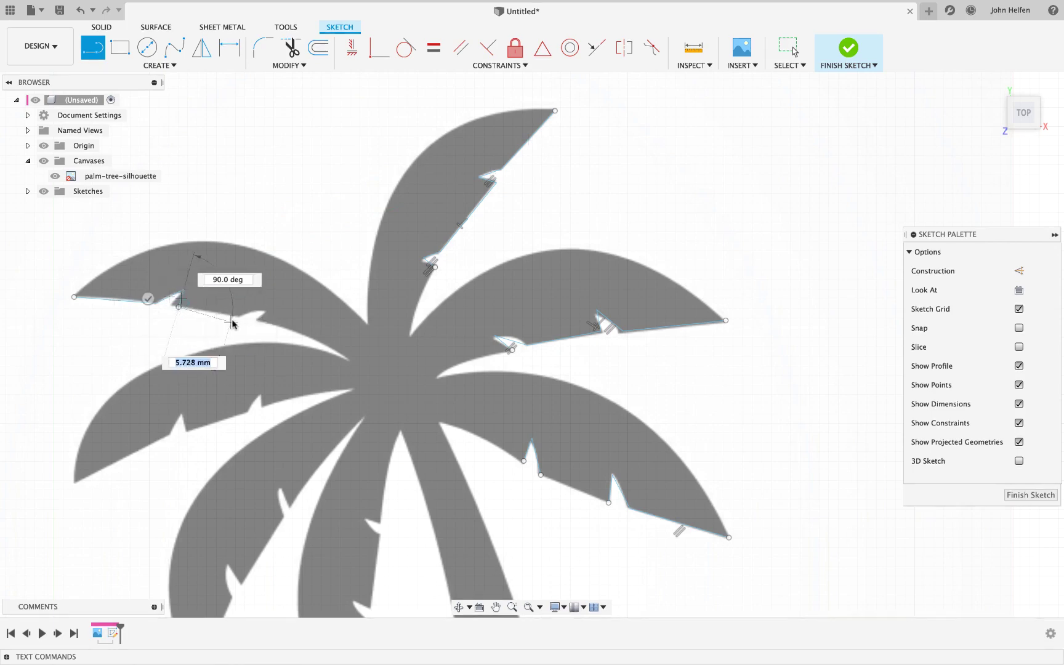
pyautogui.click(266, 320)
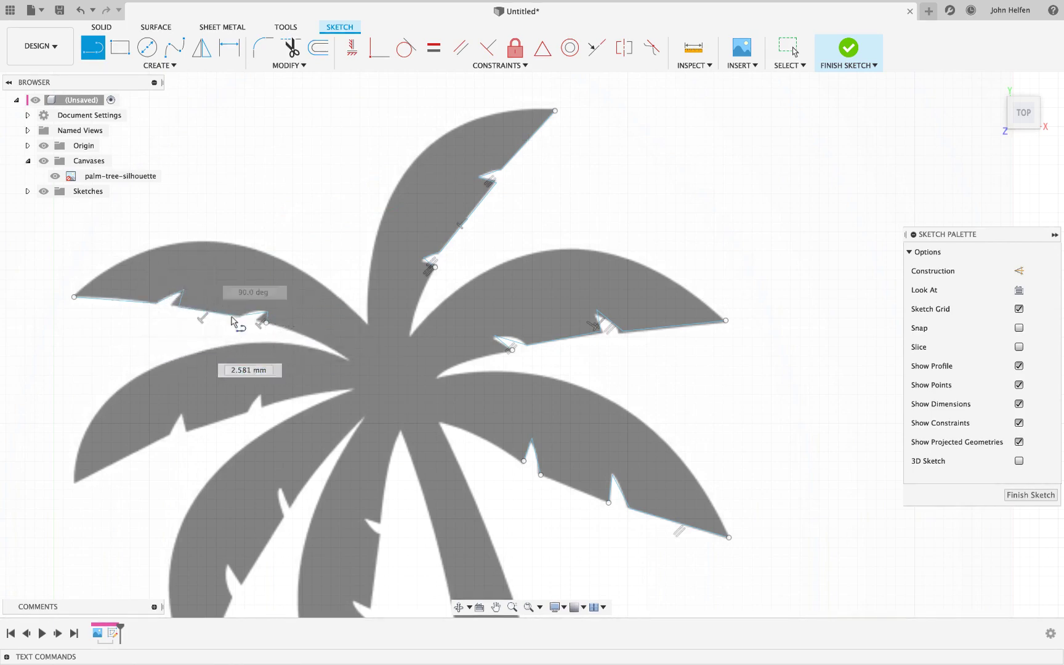
pyautogui.press('Escape')
# Trace the middle-left leaf's notched edge with lines from its tip
pyautogui.click(74, 483)
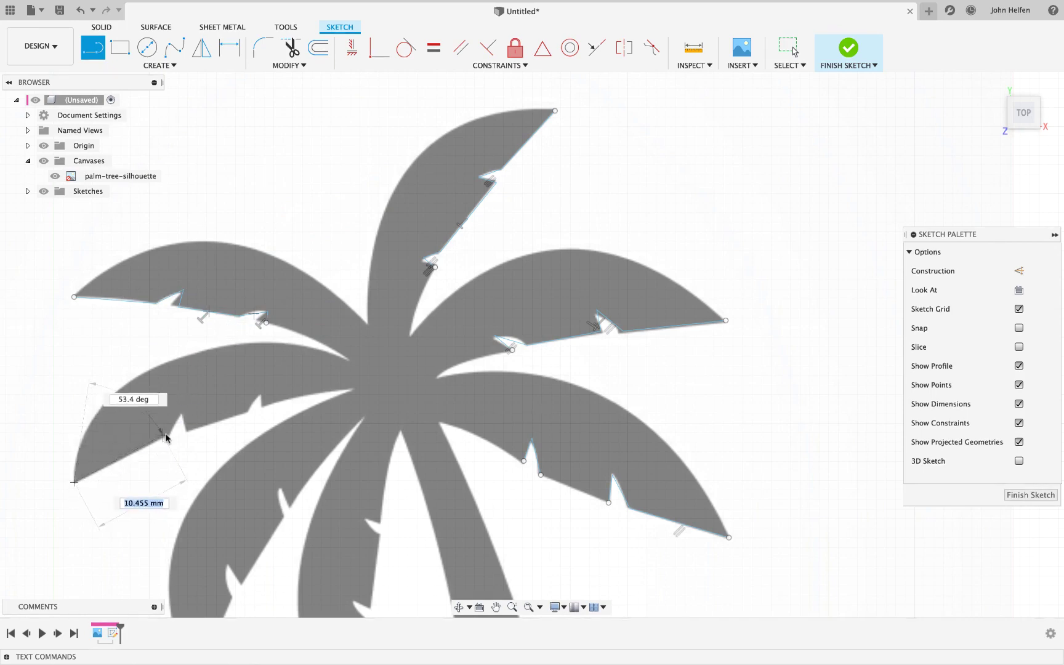
pyautogui.click(180, 411)
pyautogui.click(190, 429)
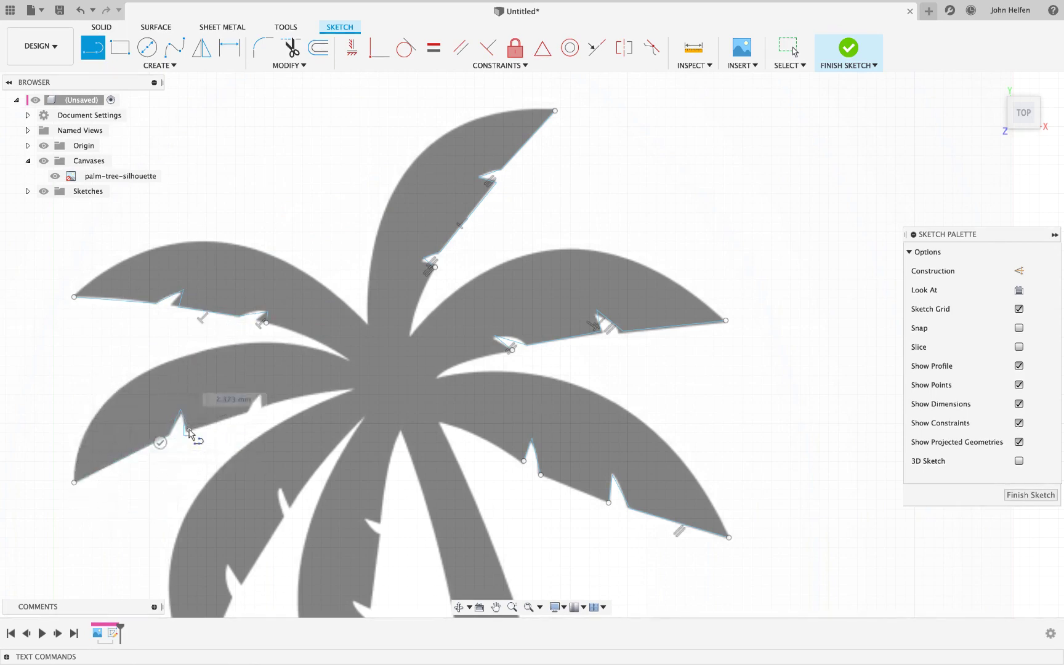
pyautogui.click(264, 404)
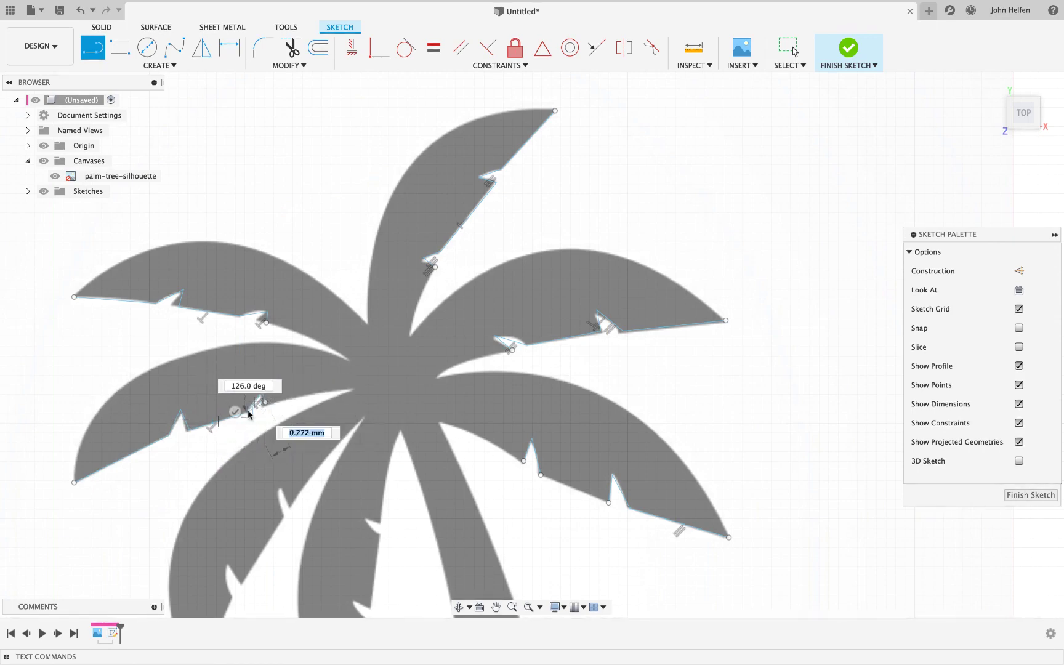
pyautogui.press('Escape')
# Outline the lower-left leaf around its notch, plus a line to its lower tip
pyautogui.scroll(2, 234, 431)
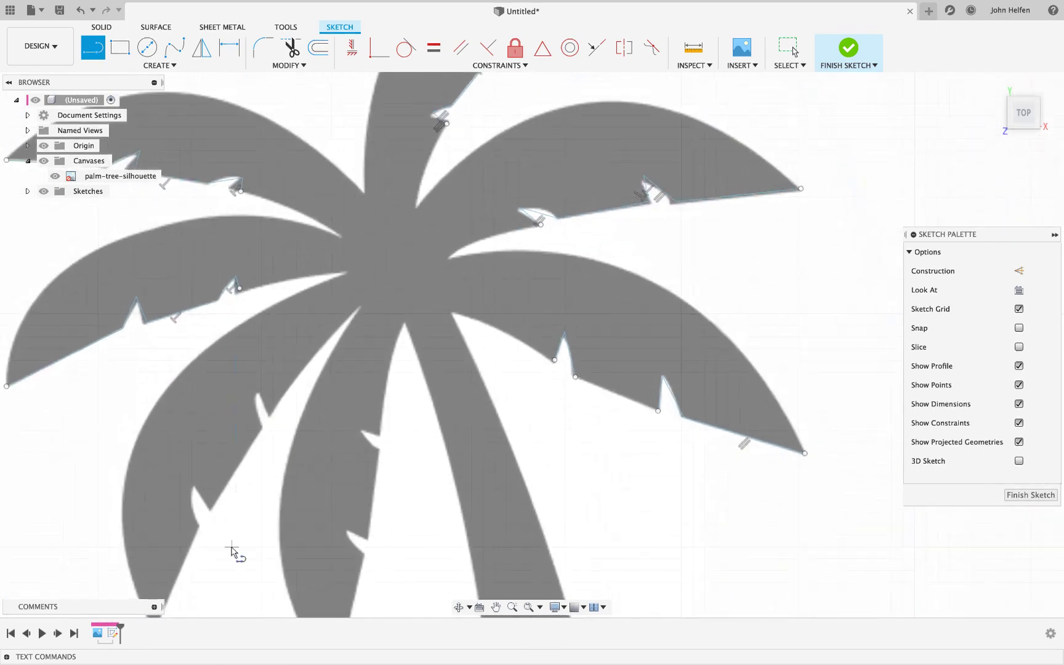
pyautogui.scroll(1, 234, 542)
pyautogui.click(246, 486)
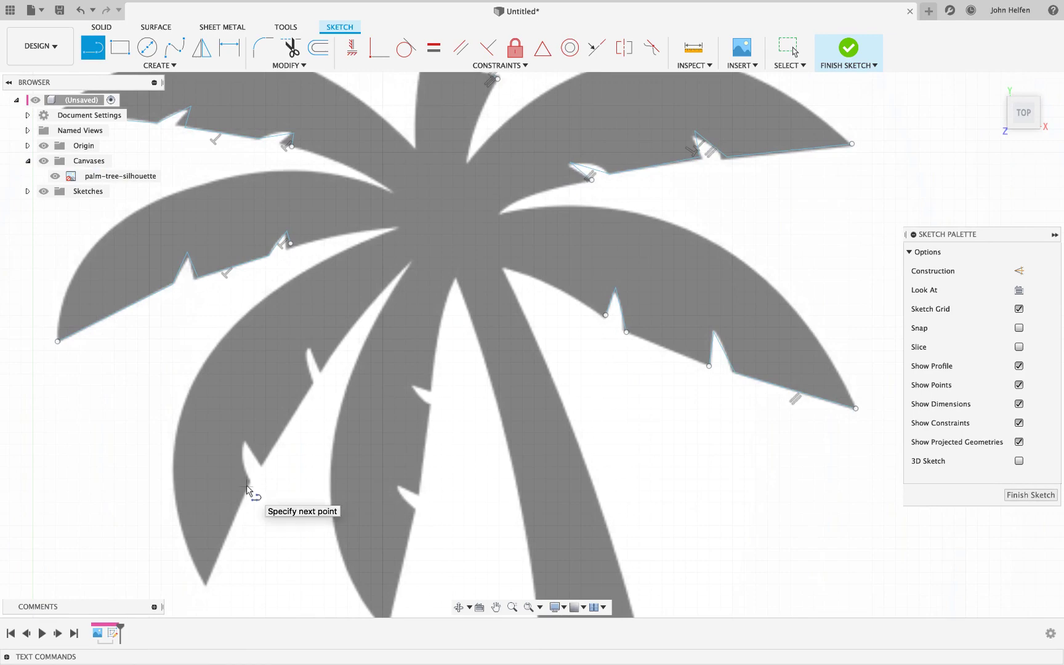
pyautogui.click(243, 440)
pyautogui.click(262, 466)
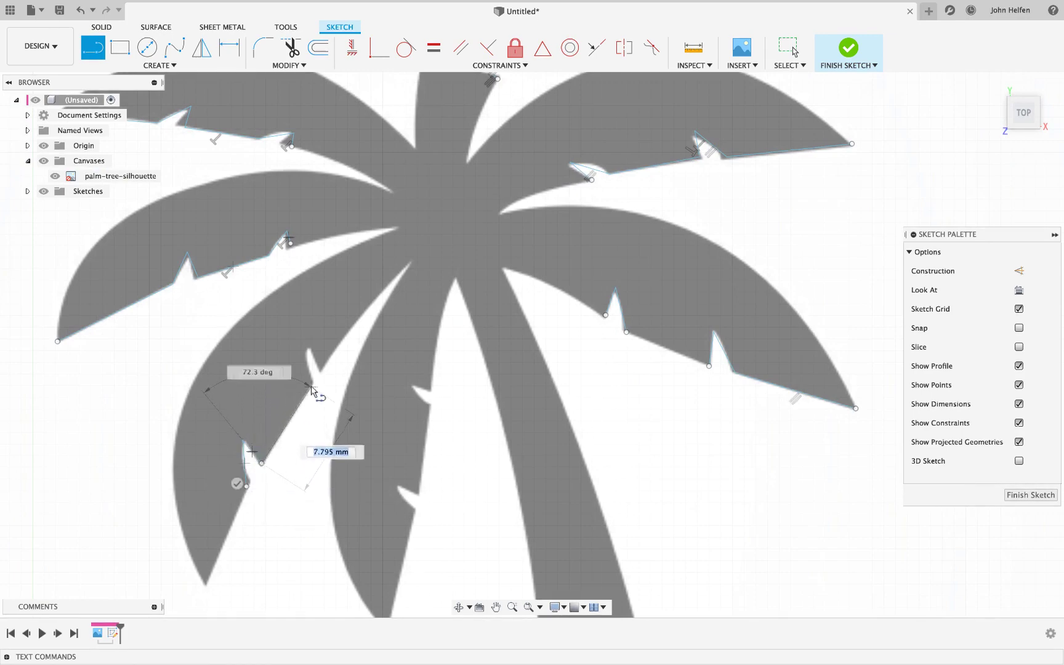
pyautogui.click(311, 382)
pyautogui.click(308, 347)
pyautogui.click(325, 365)
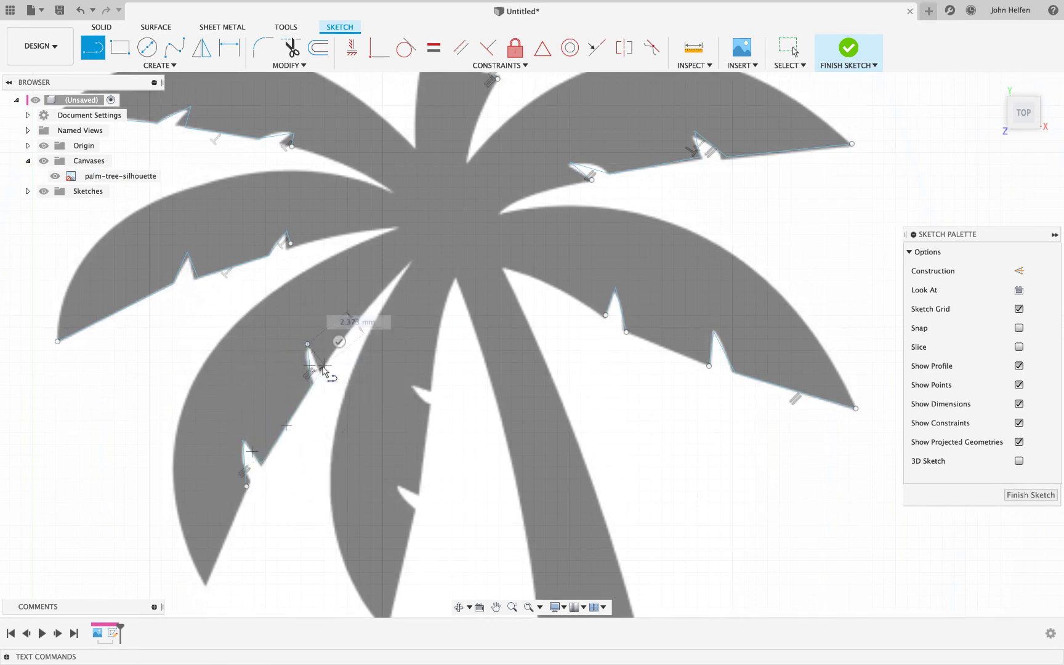
pyautogui.rightClick(283, 527)
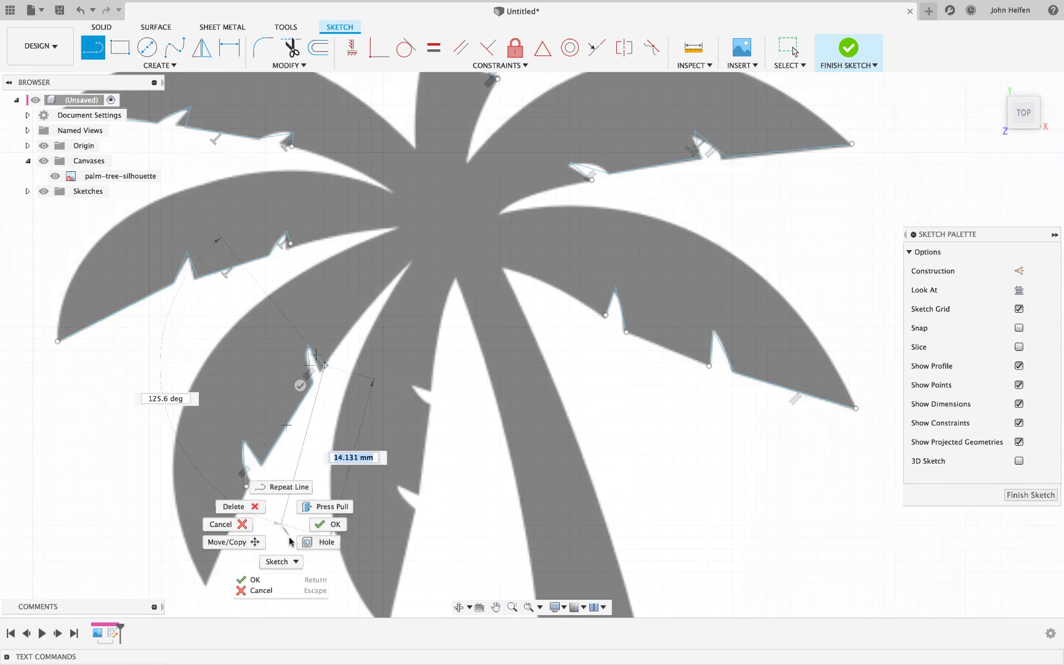
pyautogui.press('Escape')
pyautogui.click(247, 488)
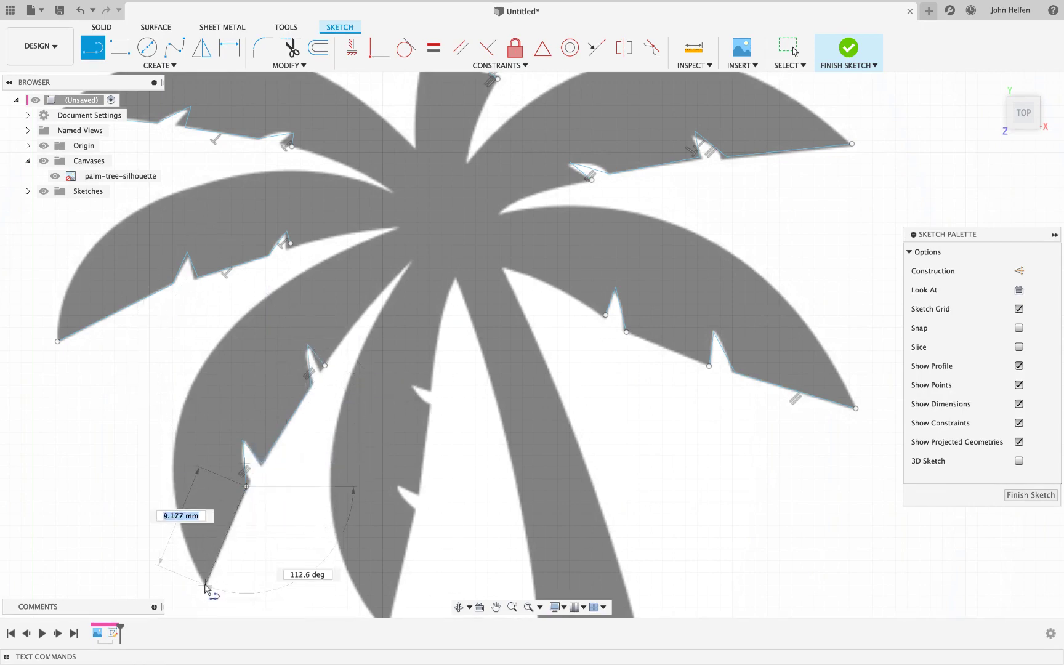
pyautogui.doubleClick(205, 585)
# Trace the inner frond edge with lines from its tip up through the small notch
pyautogui.moveTo(385, 548); pyautogui.dragTo(333, 489, button='middle')
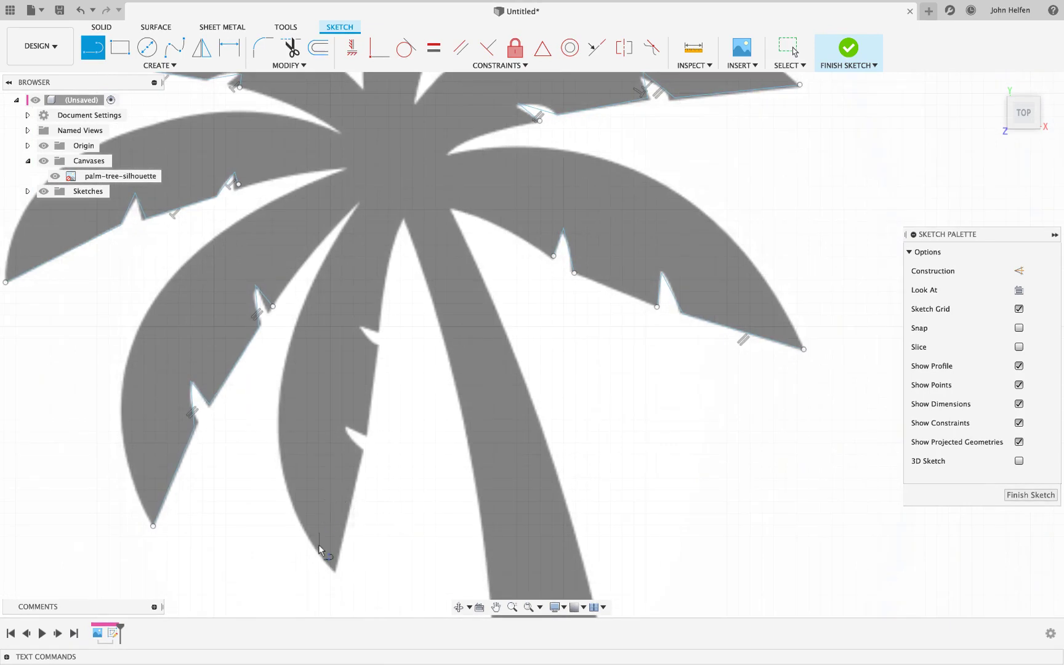
pyautogui.click(333, 571)
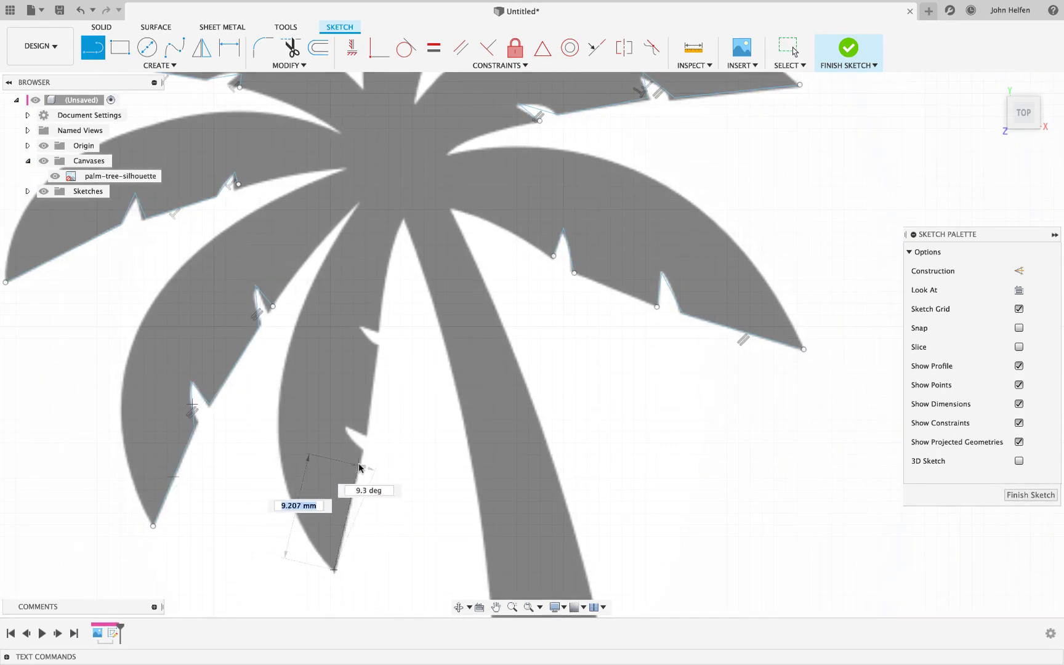
pyautogui.click(367, 432)
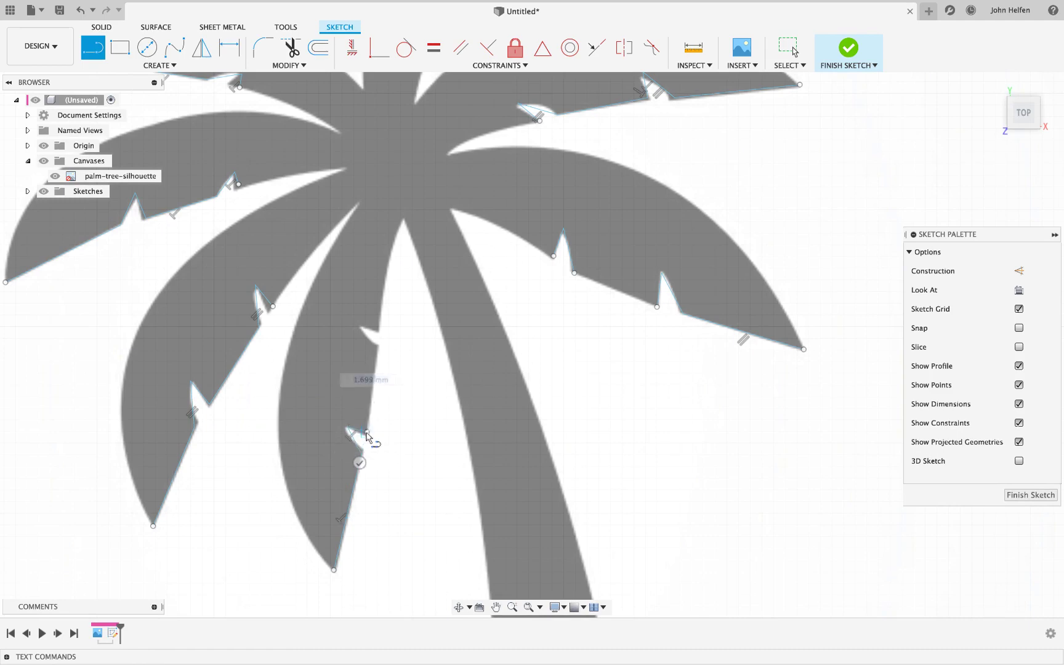
pyautogui.click(380, 355)
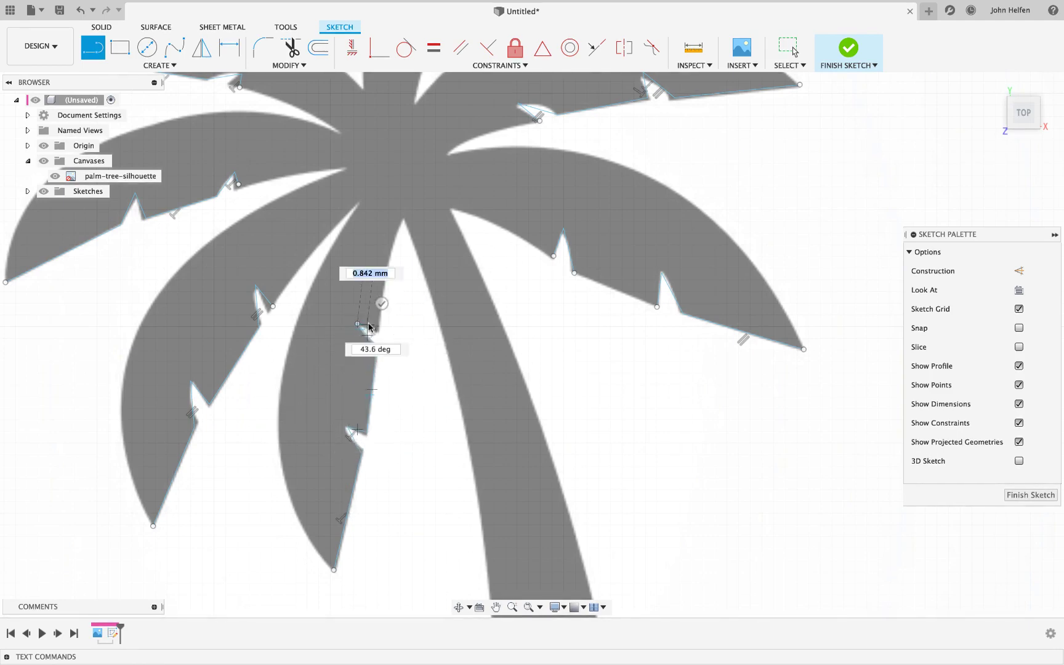
pyautogui.click(361, 320)
pyautogui.click(377, 328)
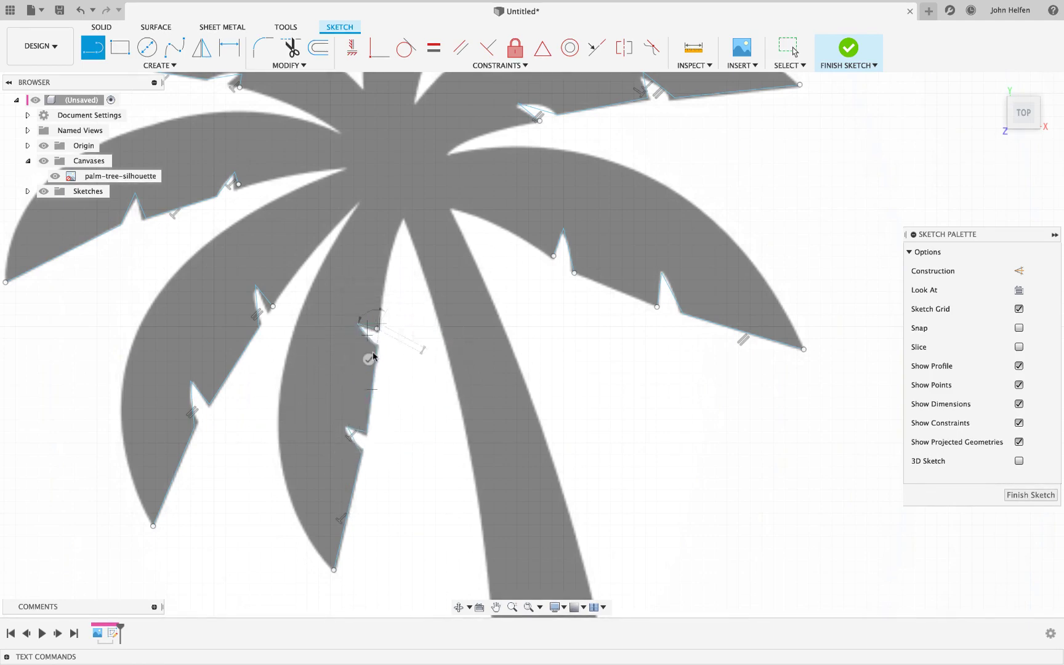
pyautogui.press('Escape')
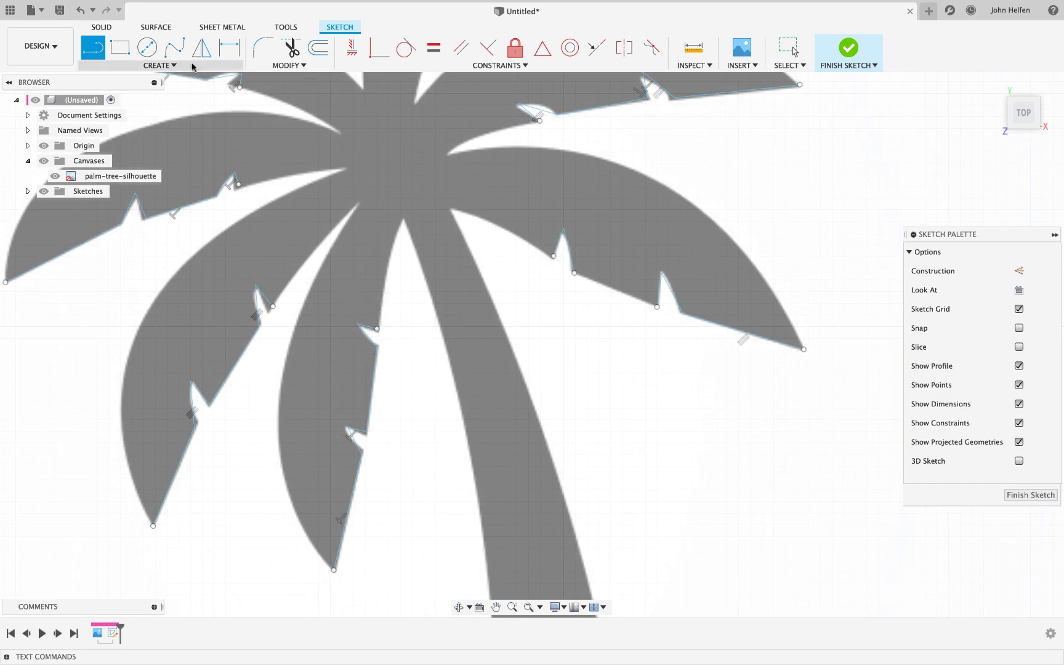
# Draw a fit-point spline down the trunk's right edge, then begin one along the right frond
pyautogui.click(174, 47)
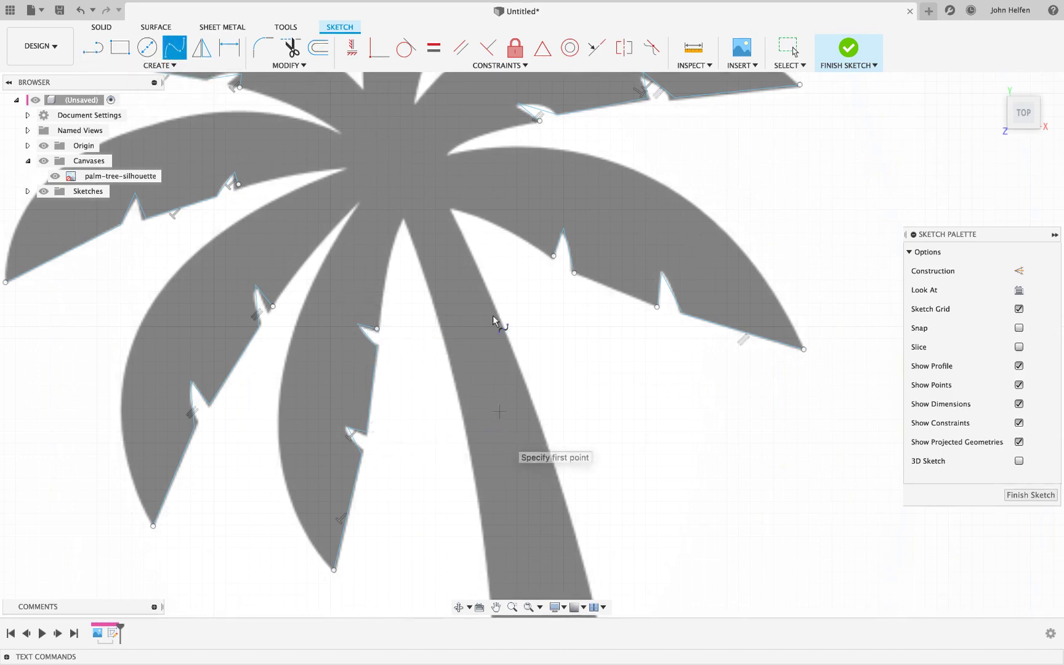
pyautogui.click(449, 207)
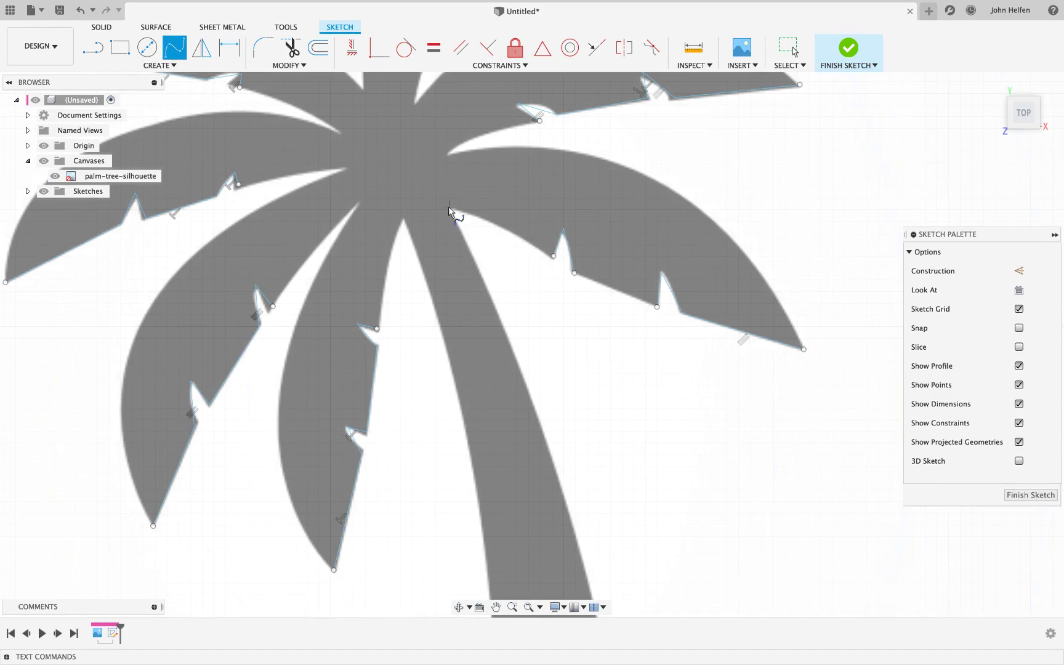
pyautogui.scroll(-5, 500, 333)
pyautogui.scroll(-1, 499, 333)
pyautogui.scroll(-2, 500, 333)
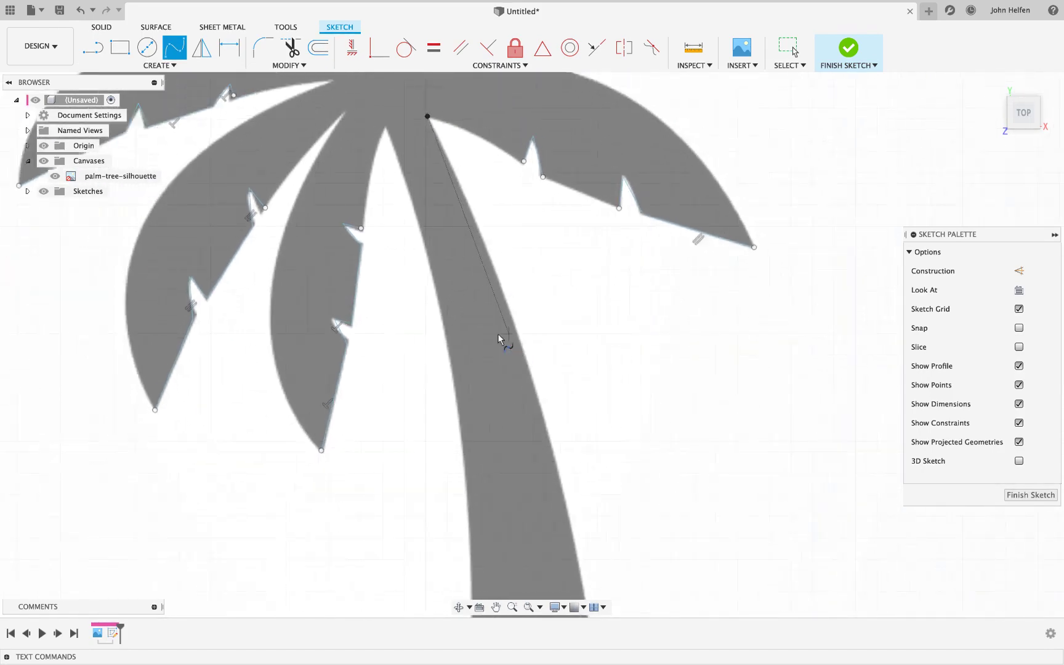
pyautogui.scroll(-1, 498, 334)
pyautogui.scroll(-1, 499, 333)
pyautogui.scroll(-1, 498, 333)
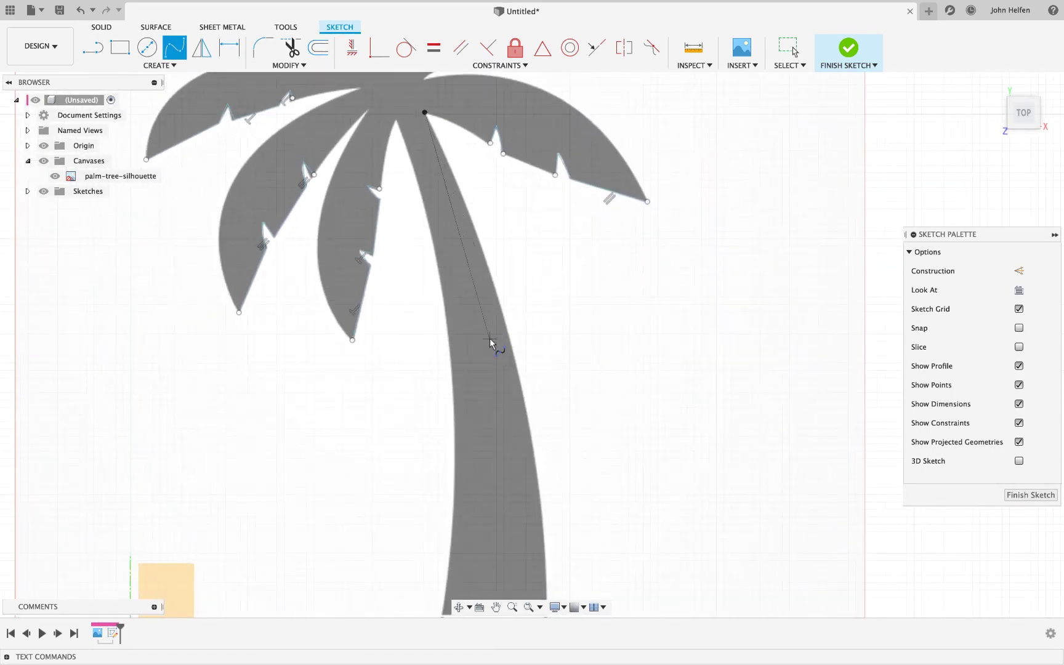
pyautogui.scroll(-2, 496, 336)
pyautogui.click(530, 331)
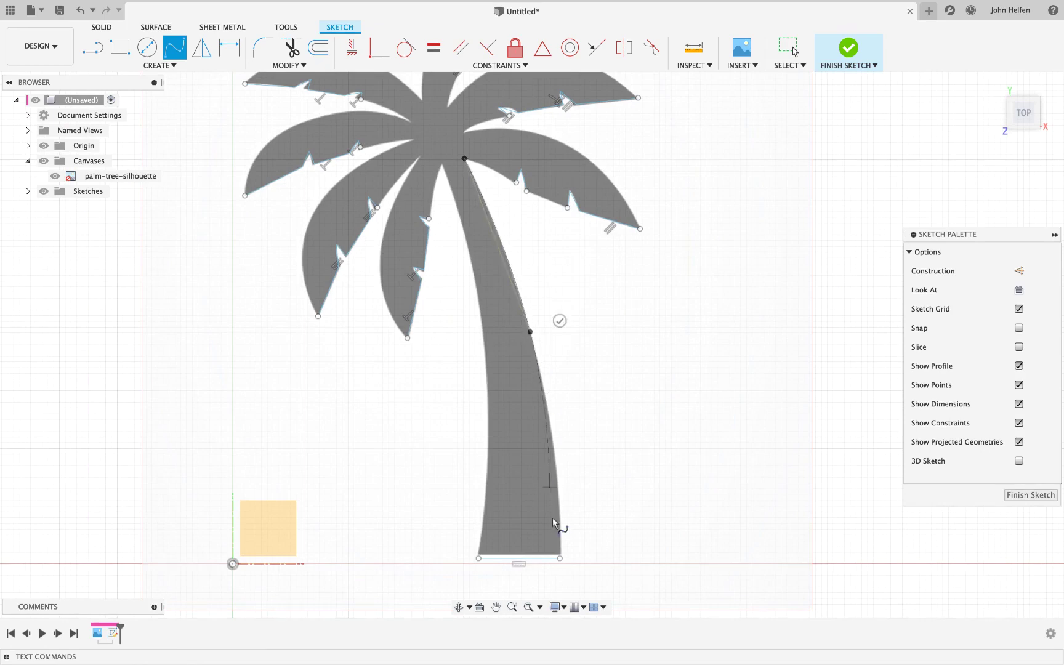
pyautogui.click(559, 559)
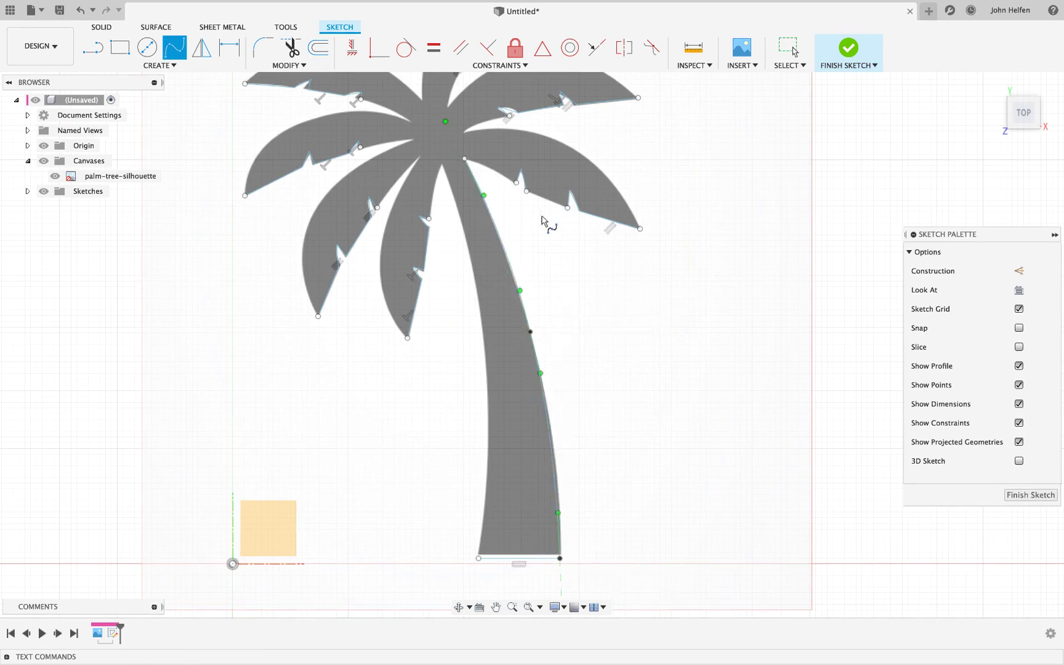
pyautogui.click(464, 158)
pyautogui.click(516, 183)
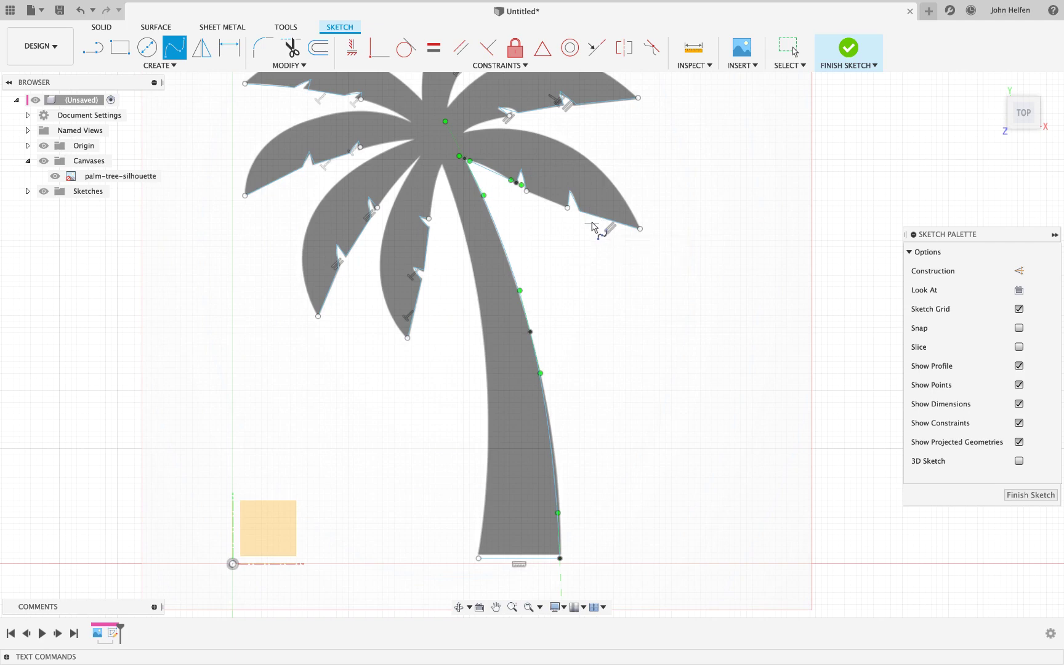
# Spline the lower-right frond's lower edge out to its tip
pyautogui.scroll(3, 592, 228)
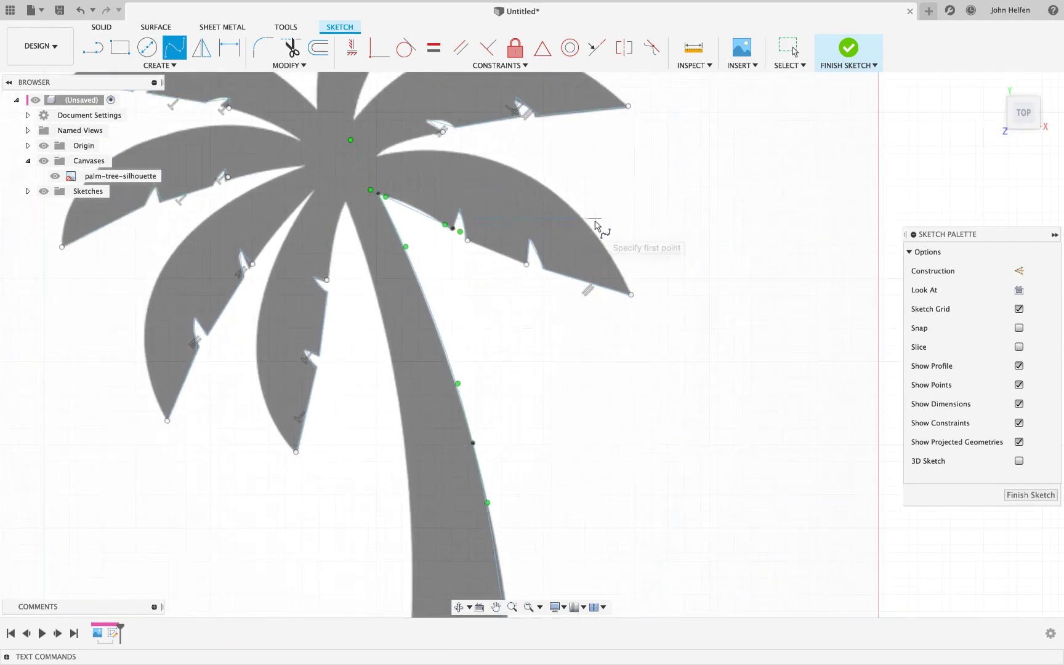
pyautogui.scroll(3, 595, 227)
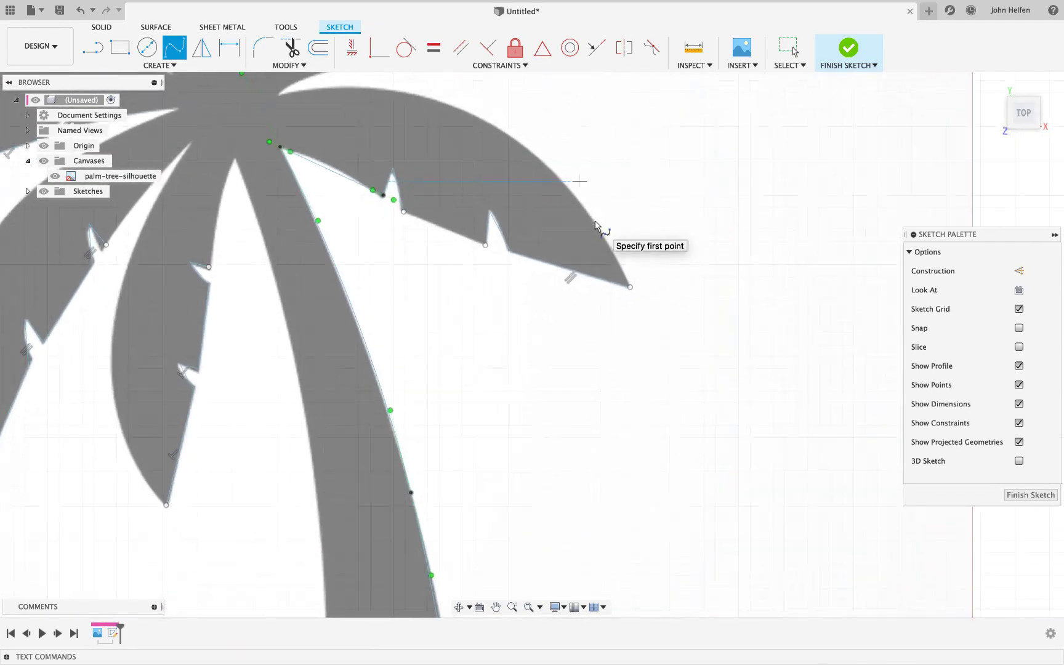
pyautogui.click(403, 212)
pyautogui.click(485, 246)
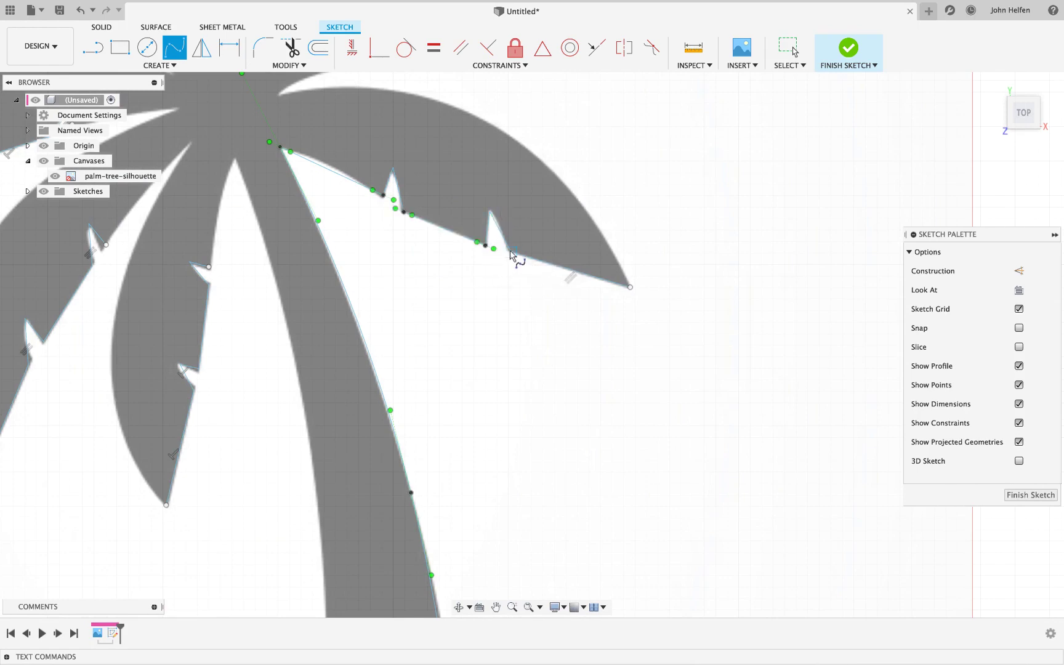
pyautogui.click(512, 252)
pyautogui.click(631, 288)
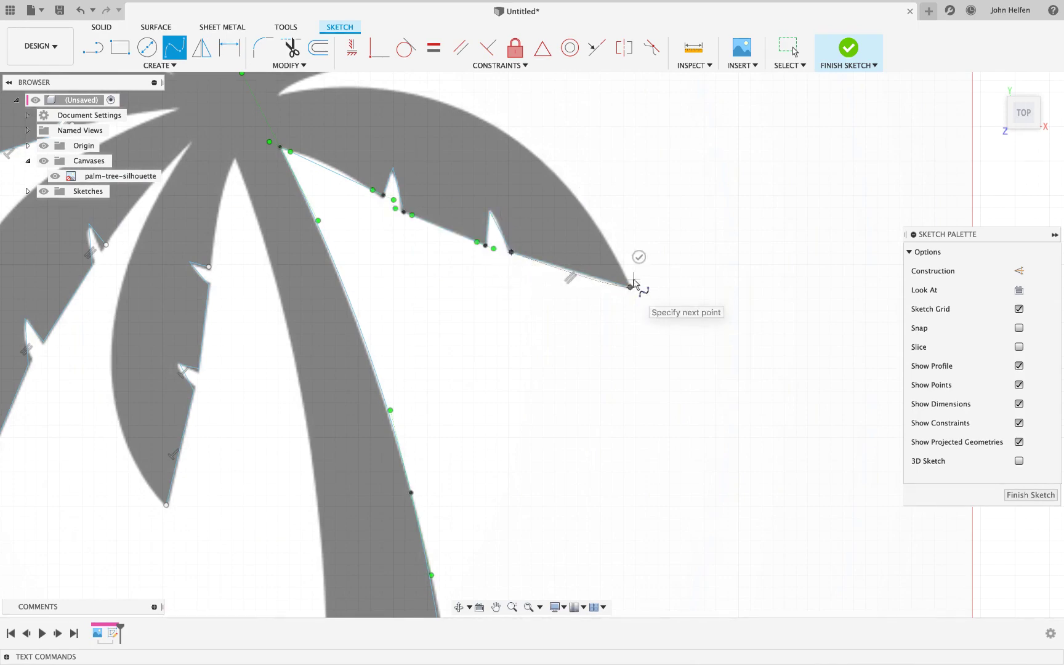
pyautogui.click(639, 257)
# Spline the lower-right frond's upper edge from its base out to the leaf tip
pyautogui.hscroll(-3, 632, 255)
pyautogui.scroll(2, 632, 255)
pyautogui.scroll(-2, 632, 255)
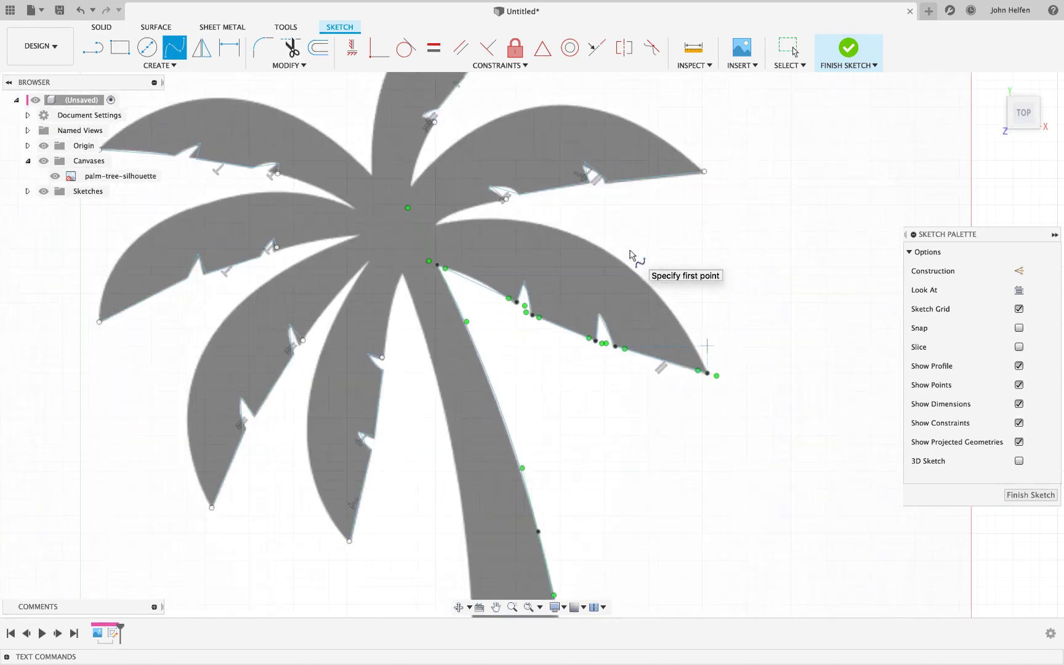
pyautogui.click(436, 225)
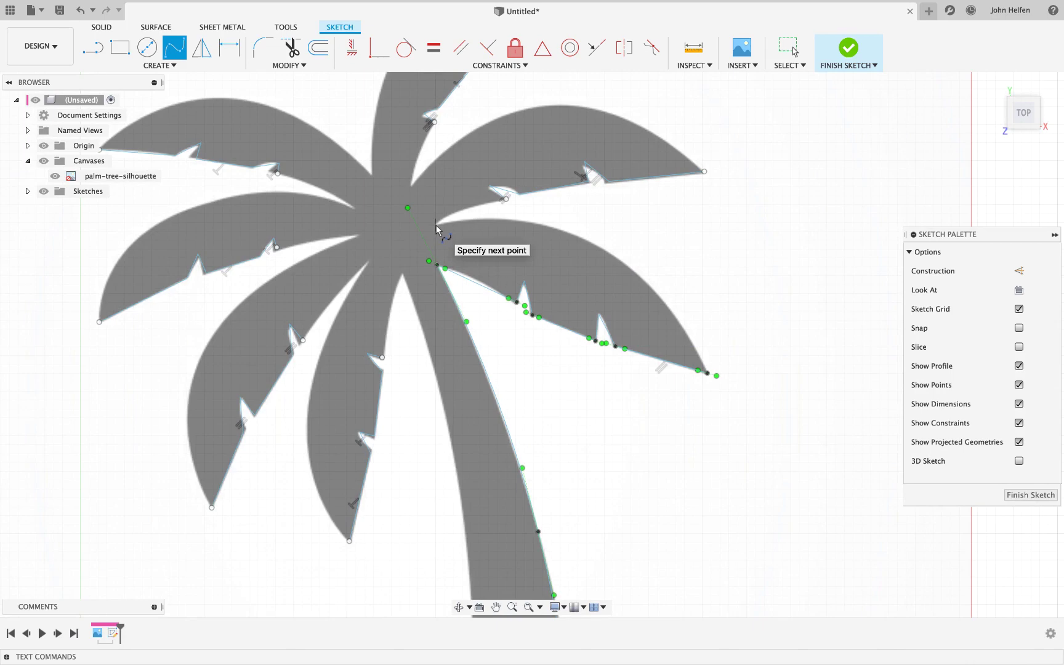
pyautogui.click(576, 236)
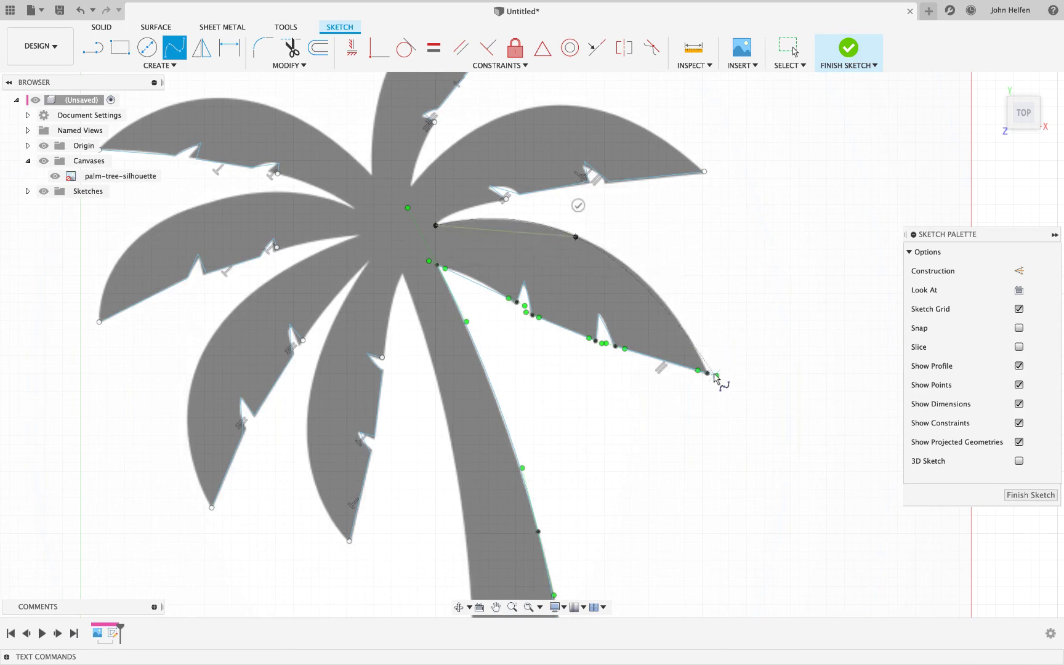
pyautogui.click(707, 374)
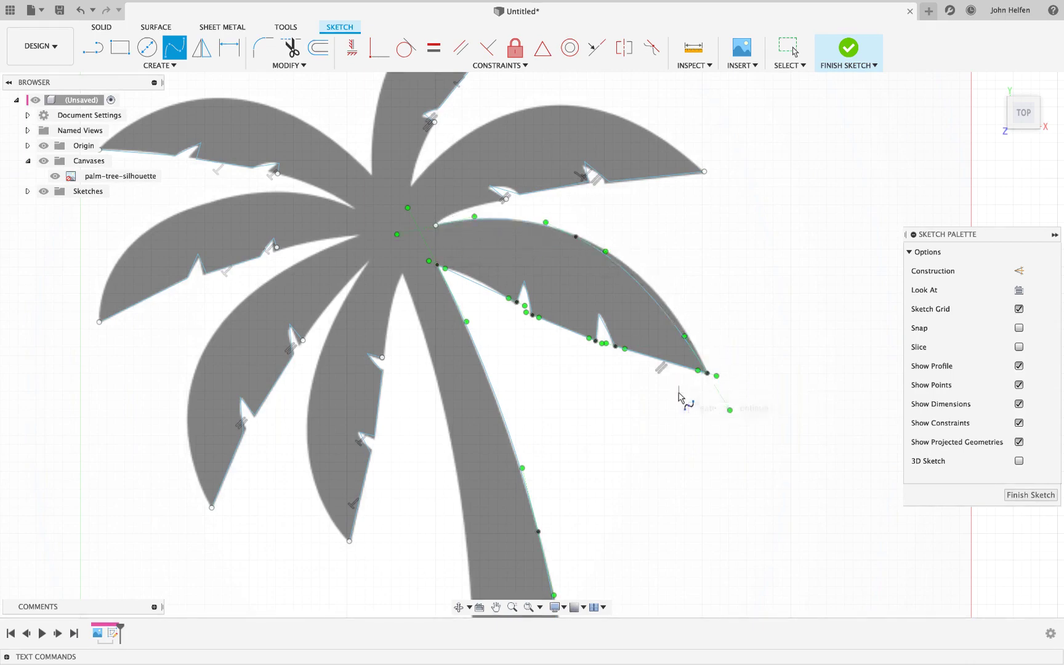
pyautogui.click(435, 226)
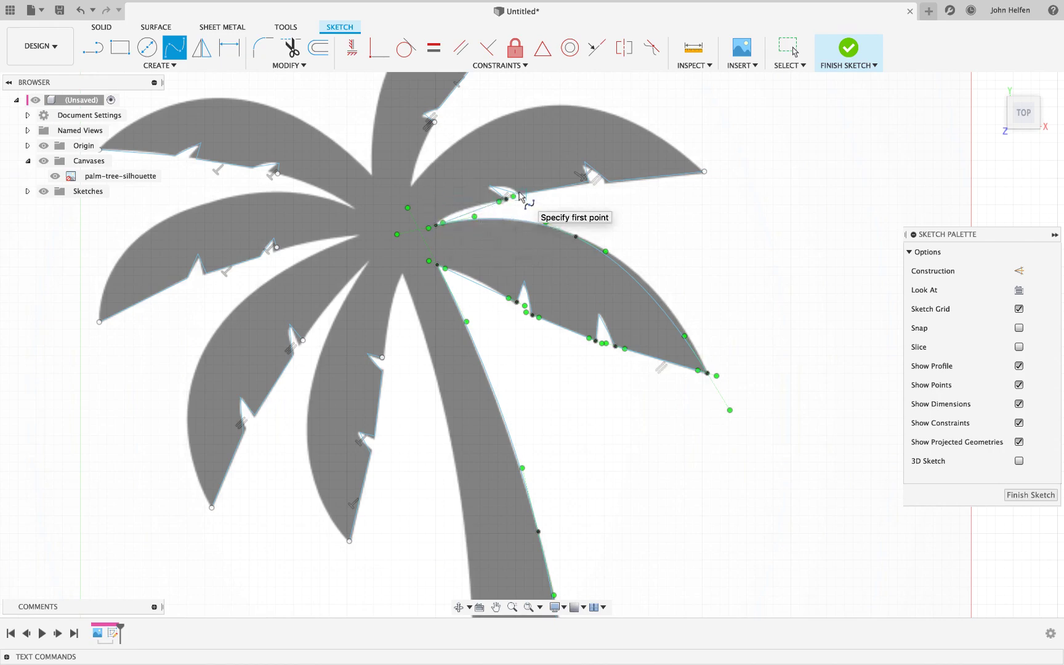
# Spline the upper-right frond's top edge from its tip to the top of the curve
pyautogui.click(704, 171)
pyautogui.click(524, 110)
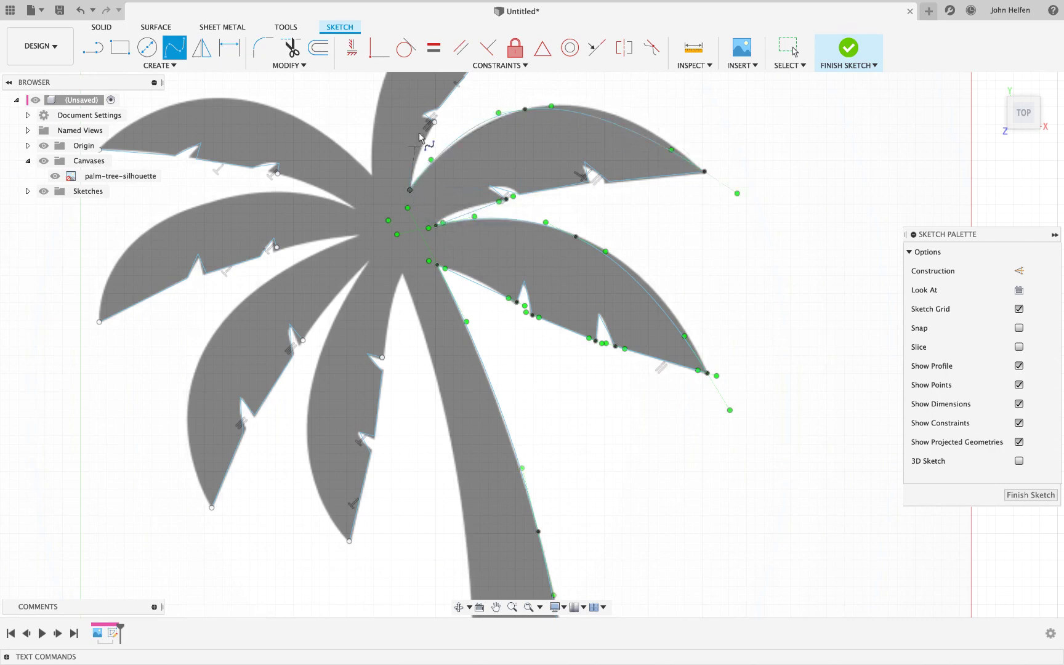
pyautogui.press('Return')
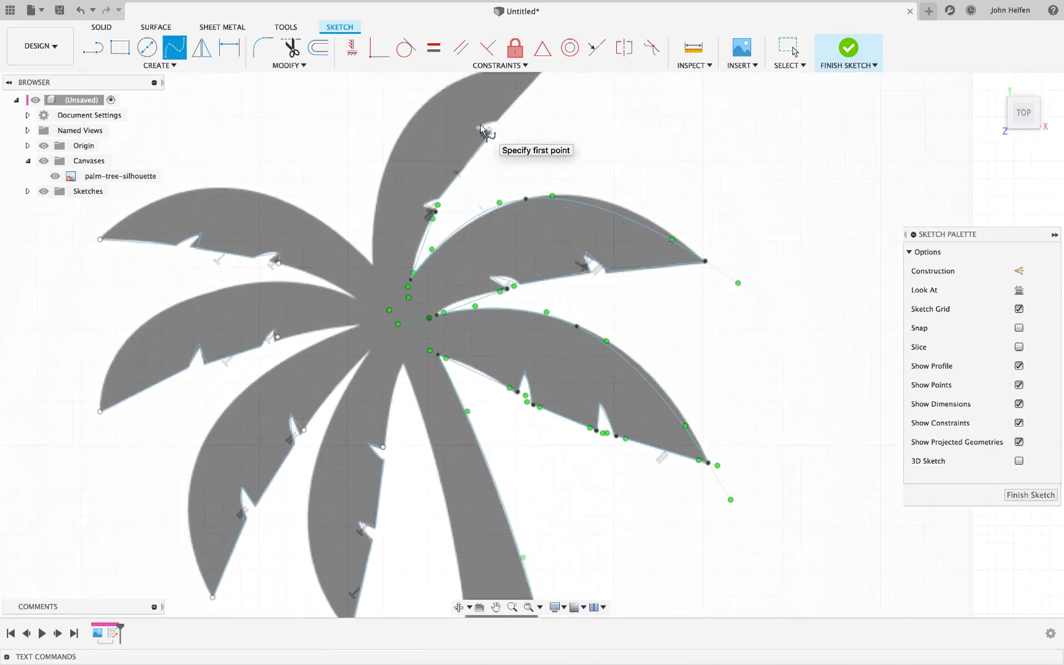
pyautogui.scroll(5, 481, 128)
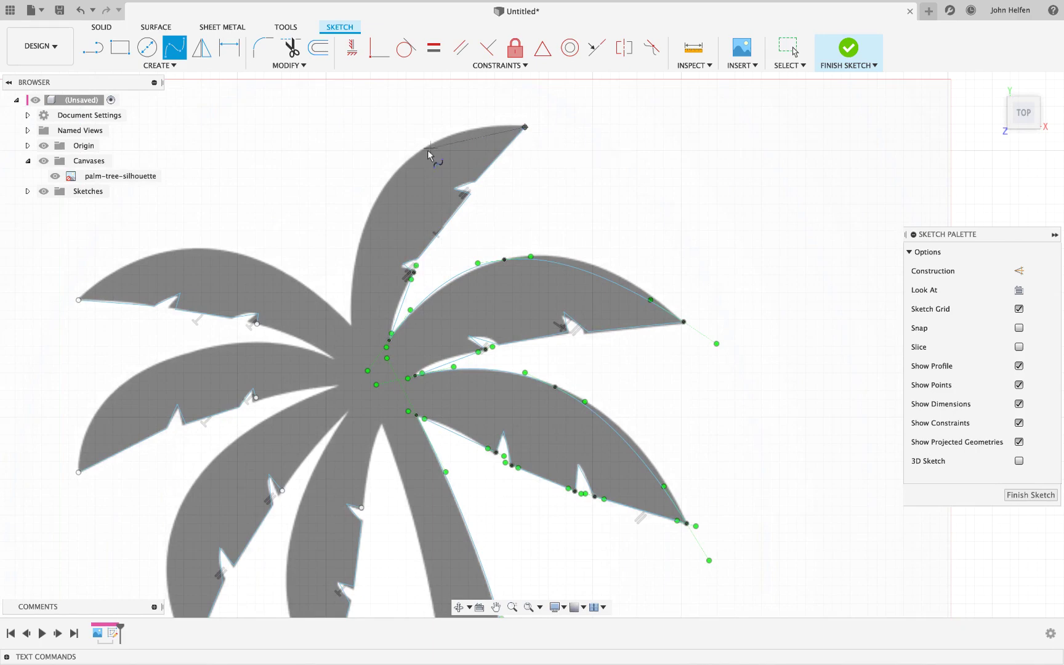
# Complete splines along the tall frond, a leaf tip, a leaf's lower edge and the lower-left leaf
pyautogui.click(371, 205)
pyautogui.doubleClick(352, 325)
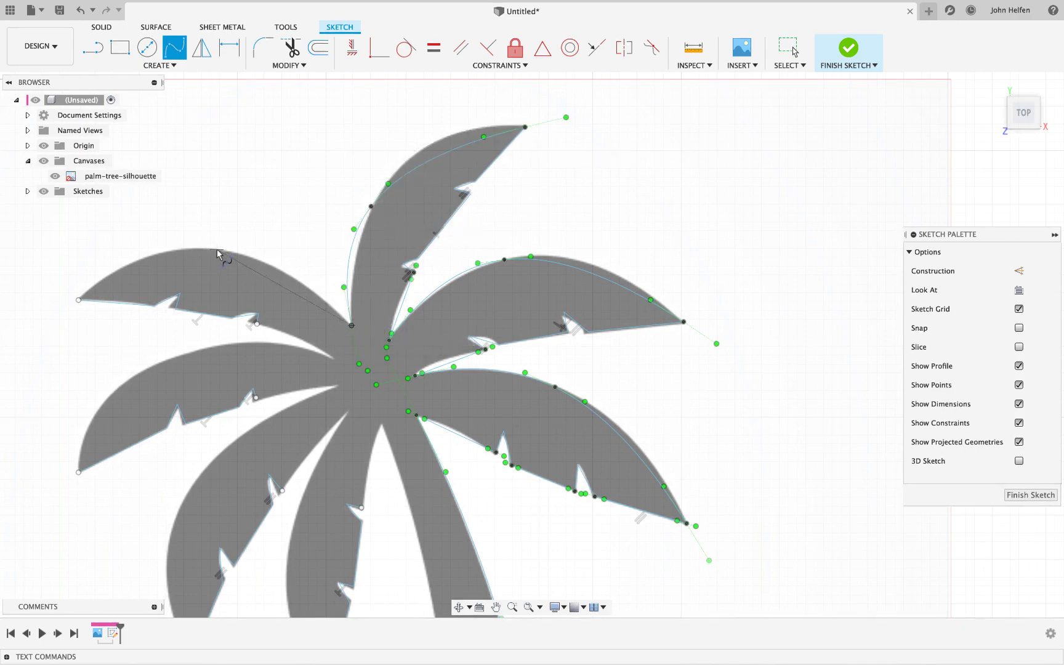
pyautogui.doubleClick(79, 300)
pyautogui.doubleClick(335, 359)
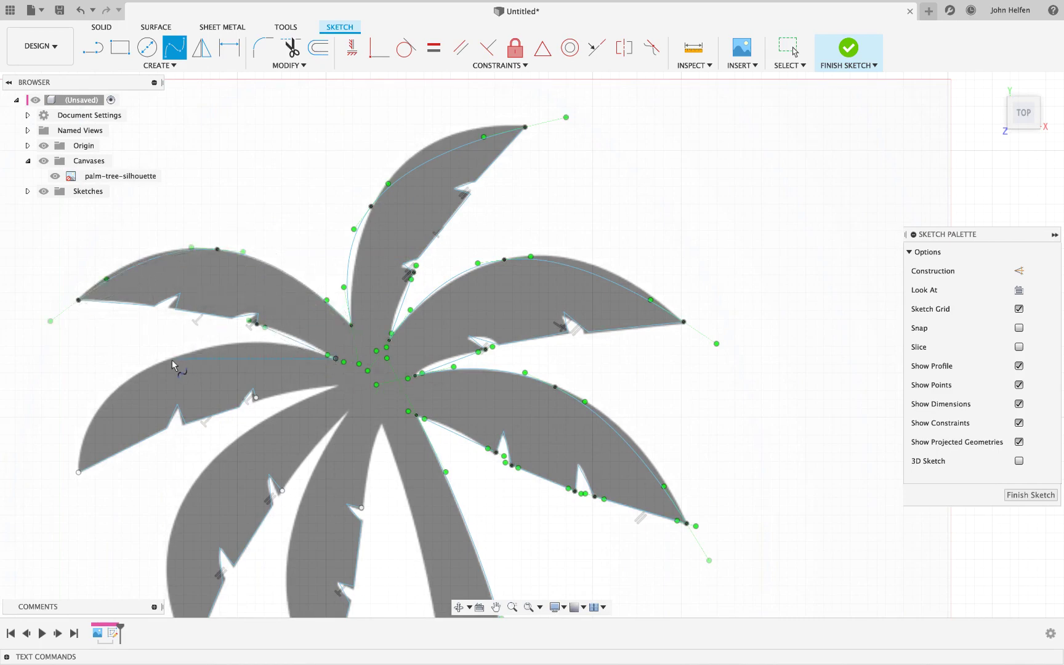
pyautogui.doubleClick(79, 476)
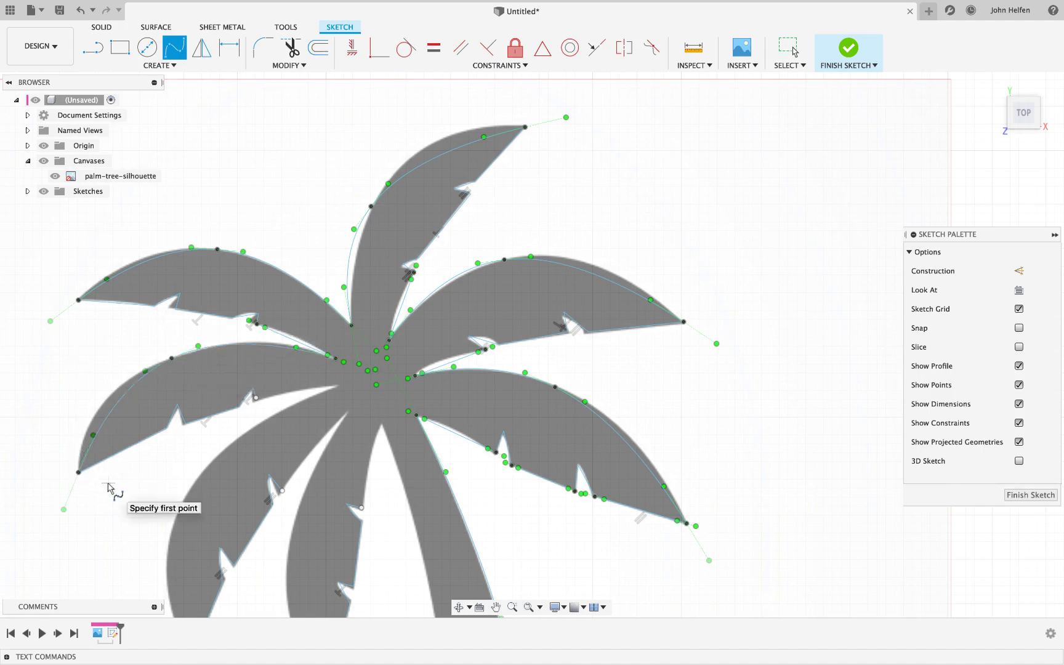
pyautogui.scroll(-3, 111, 481)
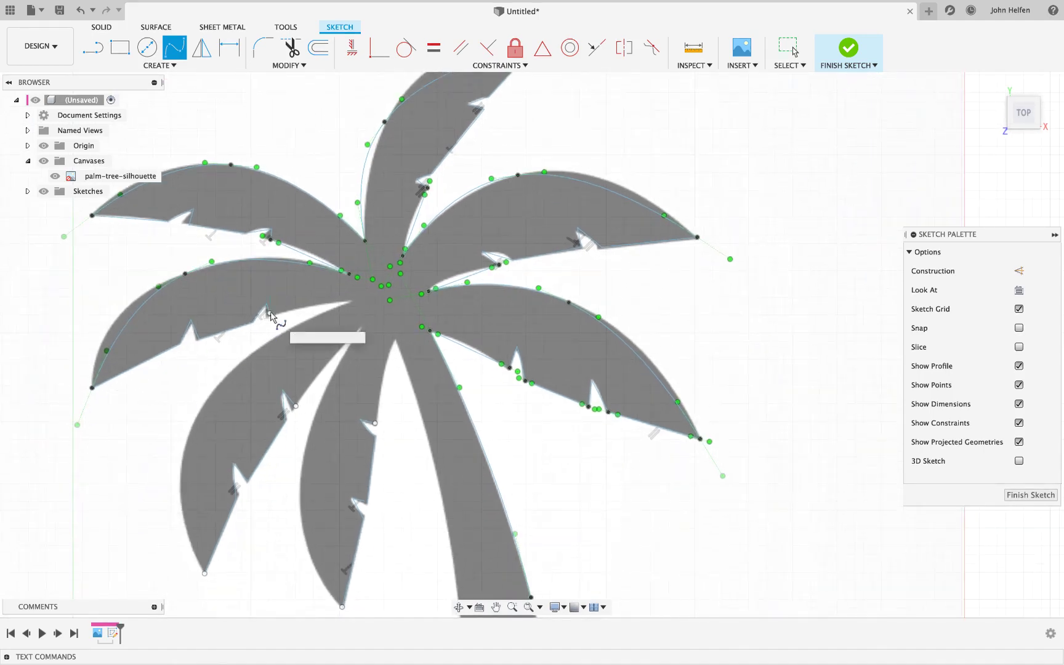
# Trace a short spline on the next leaf edge and another from its inner corner to the lower tip
pyautogui.click(344, 270)
pyautogui.click(350, 302)
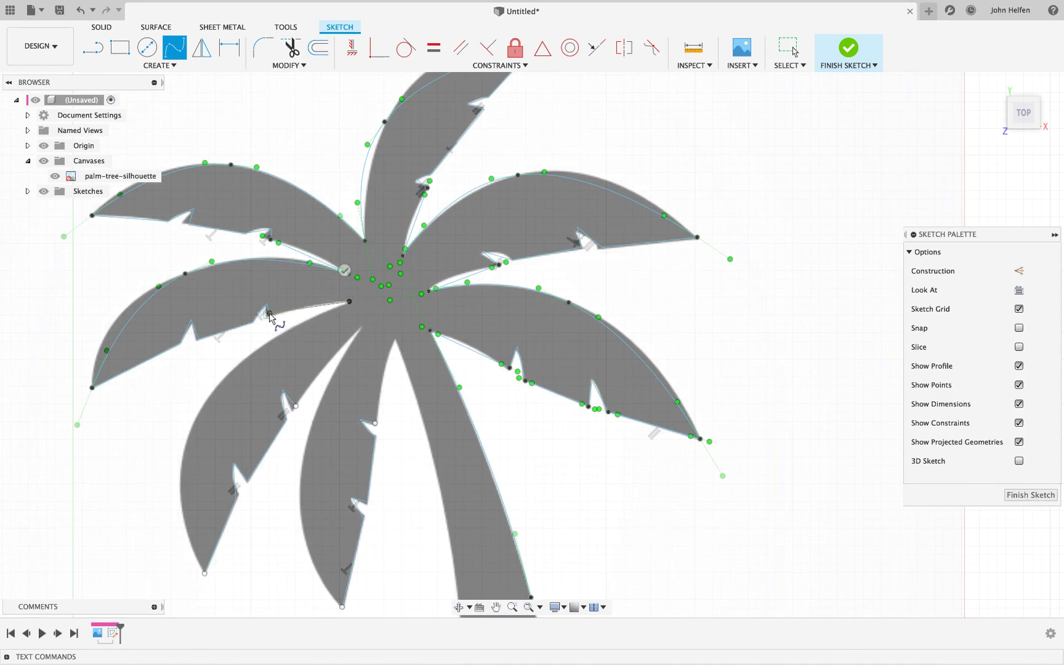
pyautogui.doubleClick(349, 302)
pyautogui.click(350, 302)
pyautogui.click(205, 571)
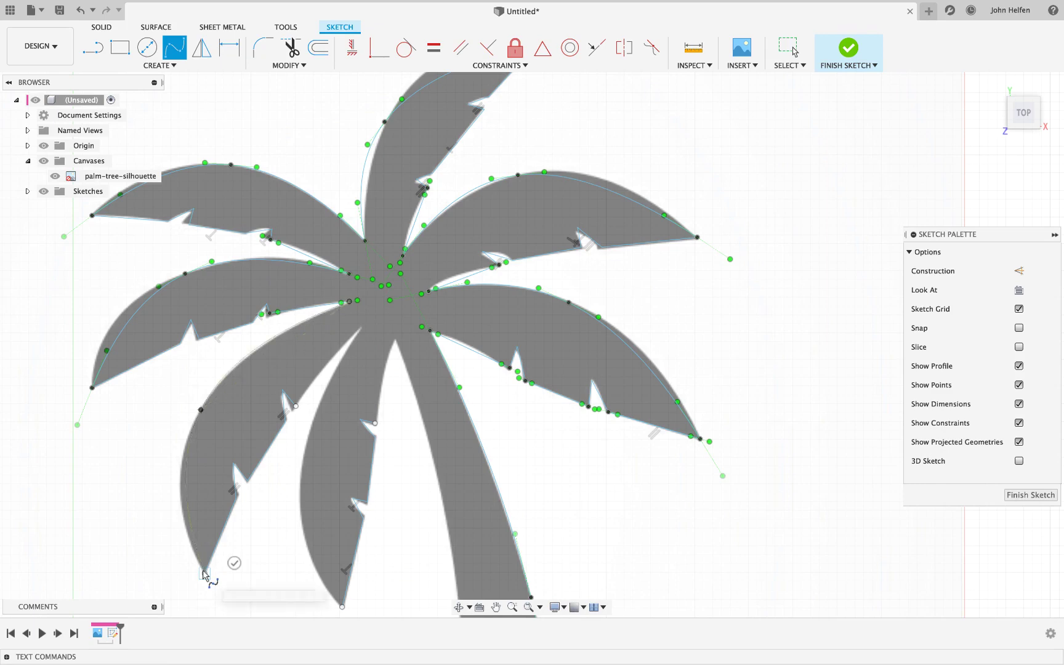
pyautogui.click(235, 562)
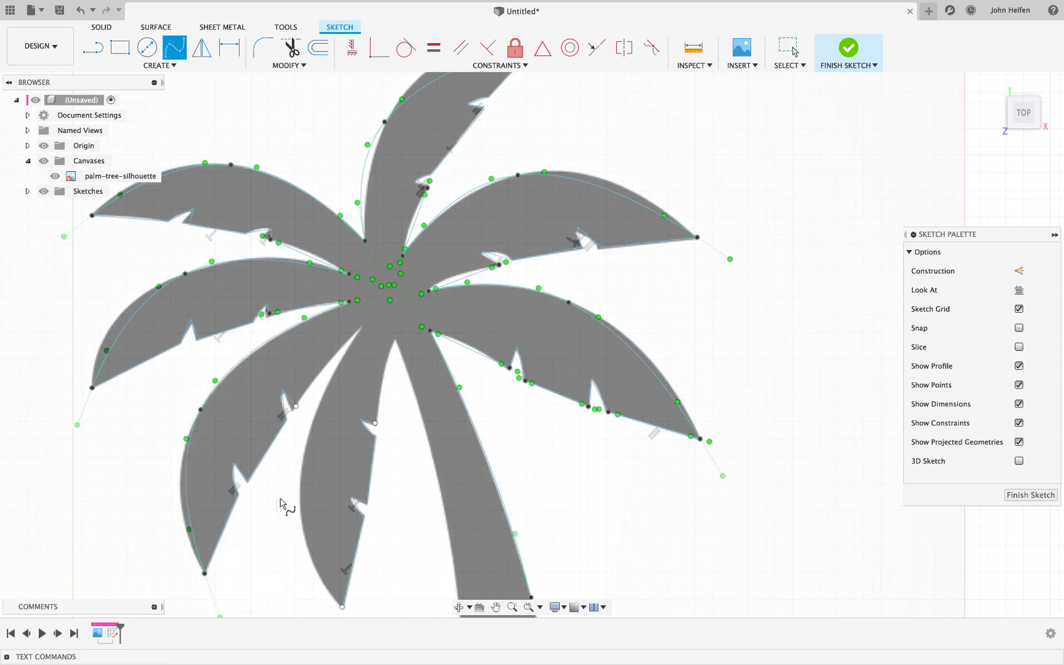
pyautogui.doubleClick(364, 329)
# Draw a spline from the leaf junction down to the bottom leaf tip
pyautogui.click(363, 328)
pyautogui.click(299, 486)
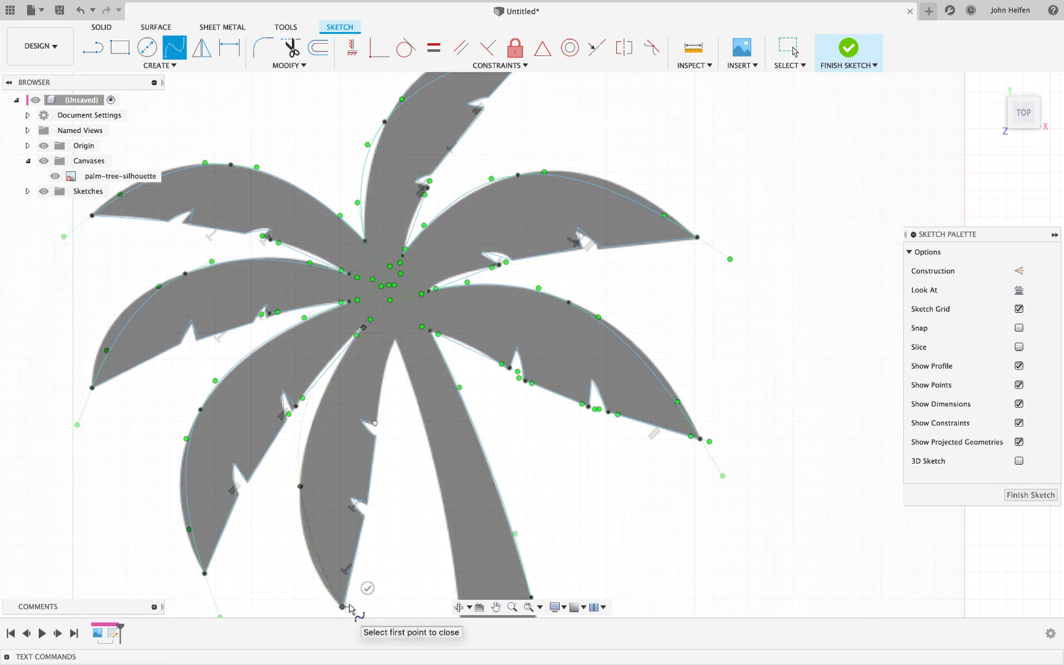
pyautogui.click(367, 588)
pyautogui.scroll(-5, 578, 504)
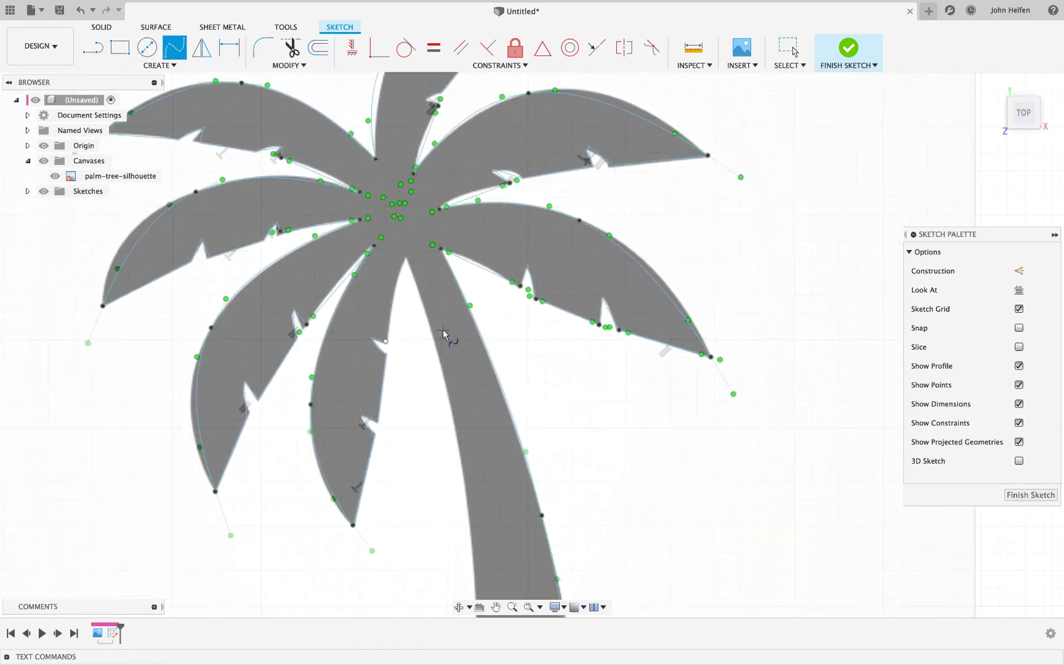
# Trace a spline down the trunk edge to the trunk base
pyautogui.click(405, 255)
pyautogui.scroll(-3, 464, 357)
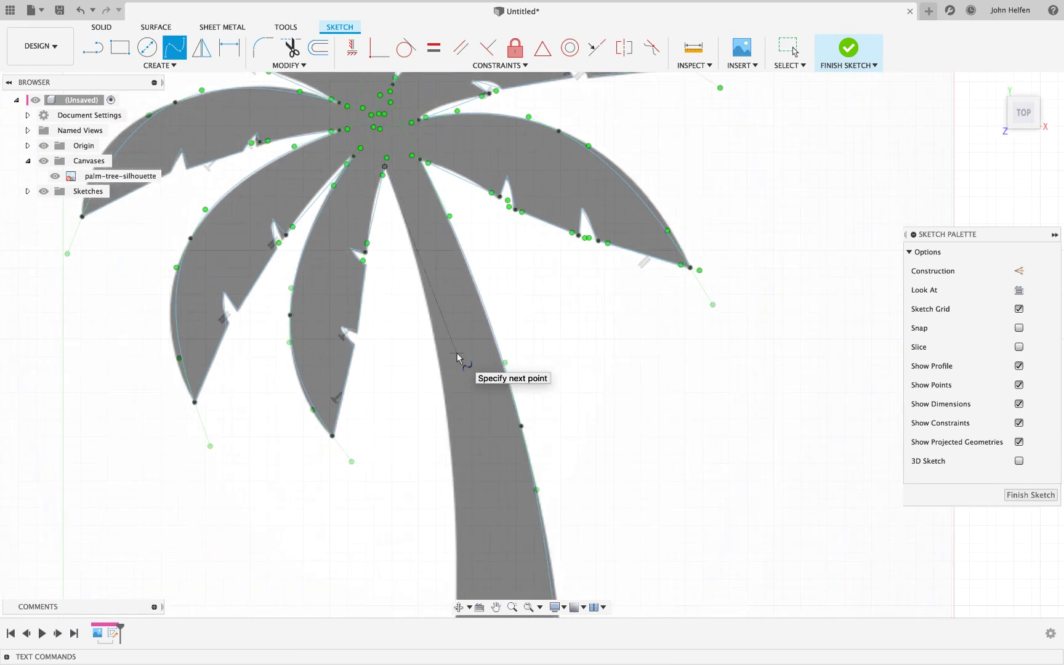
pyautogui.scroll(-3, 457, 355)
pyautogui.scroll(-3, 457, 363)
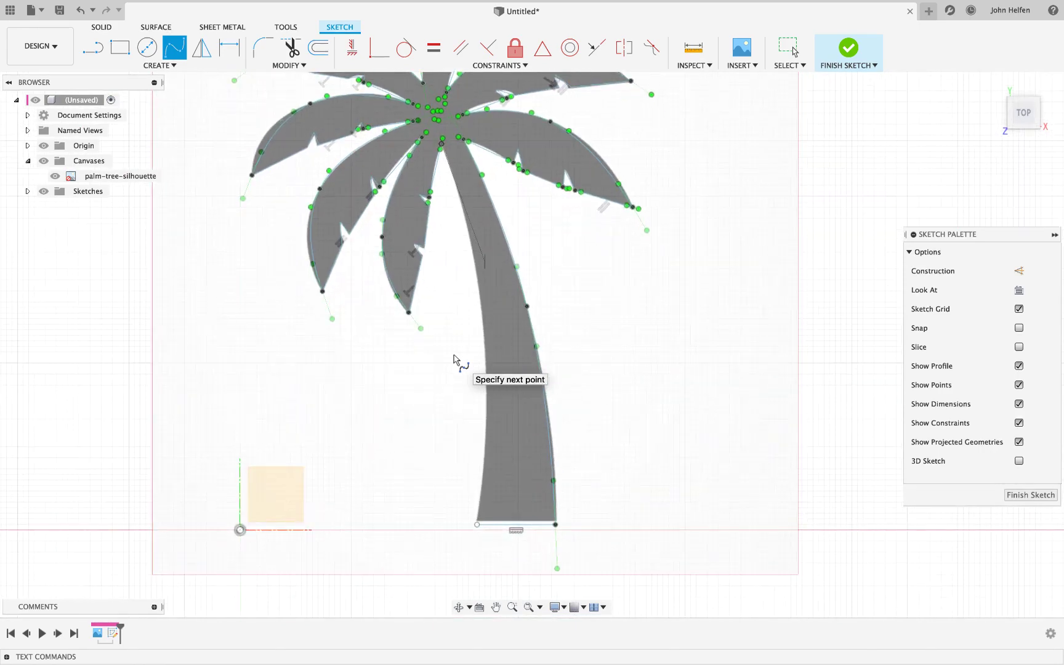
pyautogui.click(484, 333)
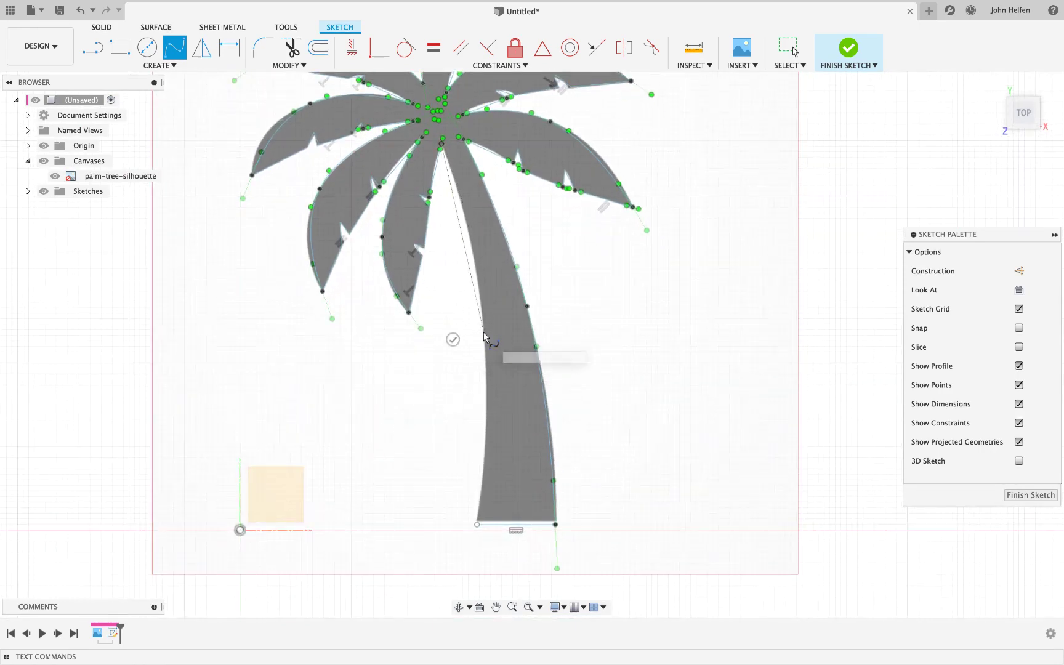
pyautogui.click(478, 525)
pyautogui.click(445, 518)
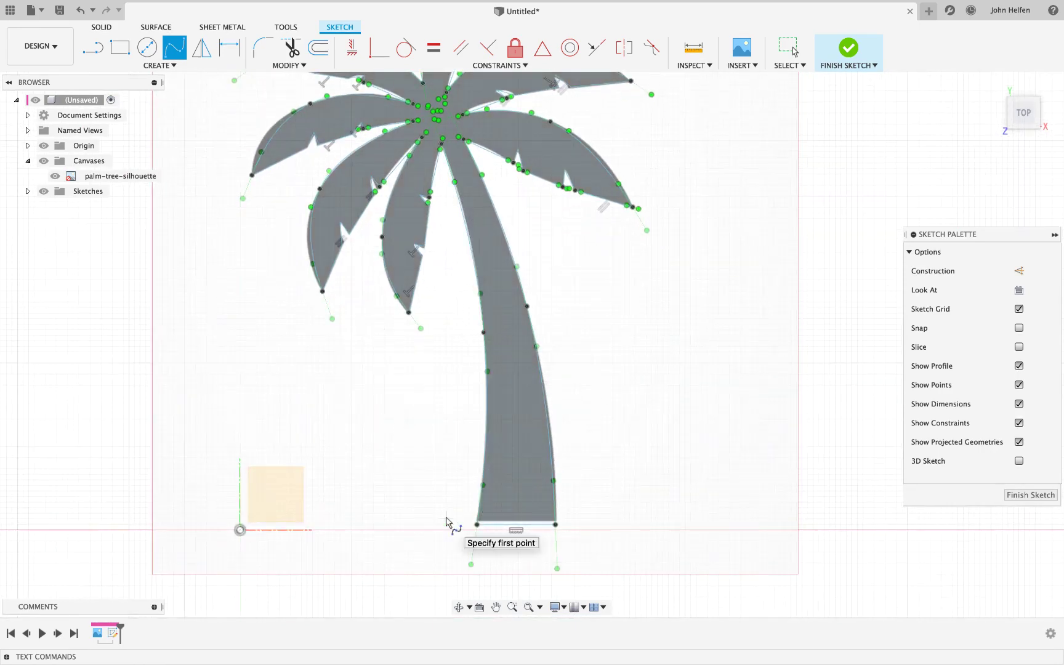
# Confirm the splines with OK and exit the Fit Point Spline tool
pyautogui.scroll(2, 542, 336)
pyautogui.scroll(2, 535, 331)
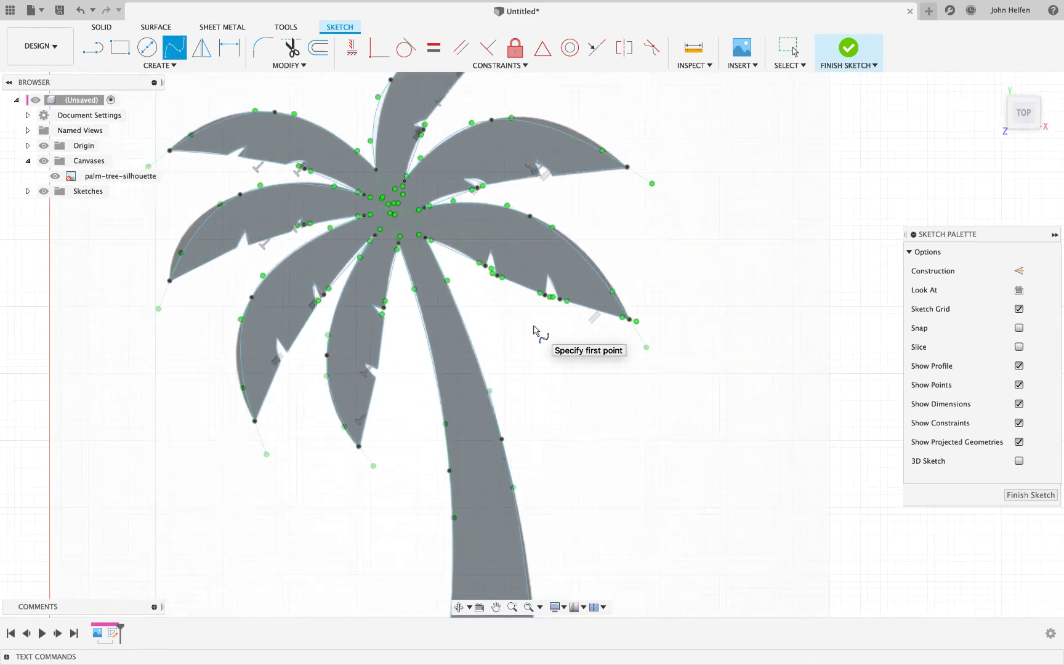
pyautogui.scroll(2, 534, 330)
pyautogui.scroll(2, 533, 329)
pyautogui.scroll(1, 534, 330)
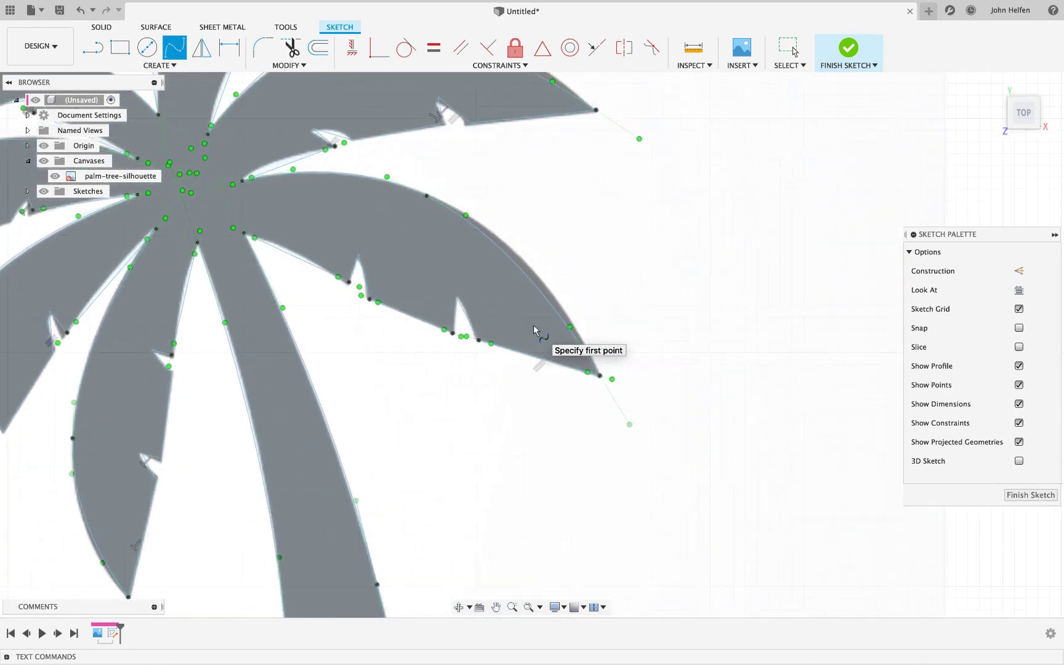
pyautogui.scroll(2, 533, 327)
pyautogui.scroll(1, 534, 327)
pyautogui.scroll(1, 534, 326)
pyautogui.scroll(2, 535, 325)
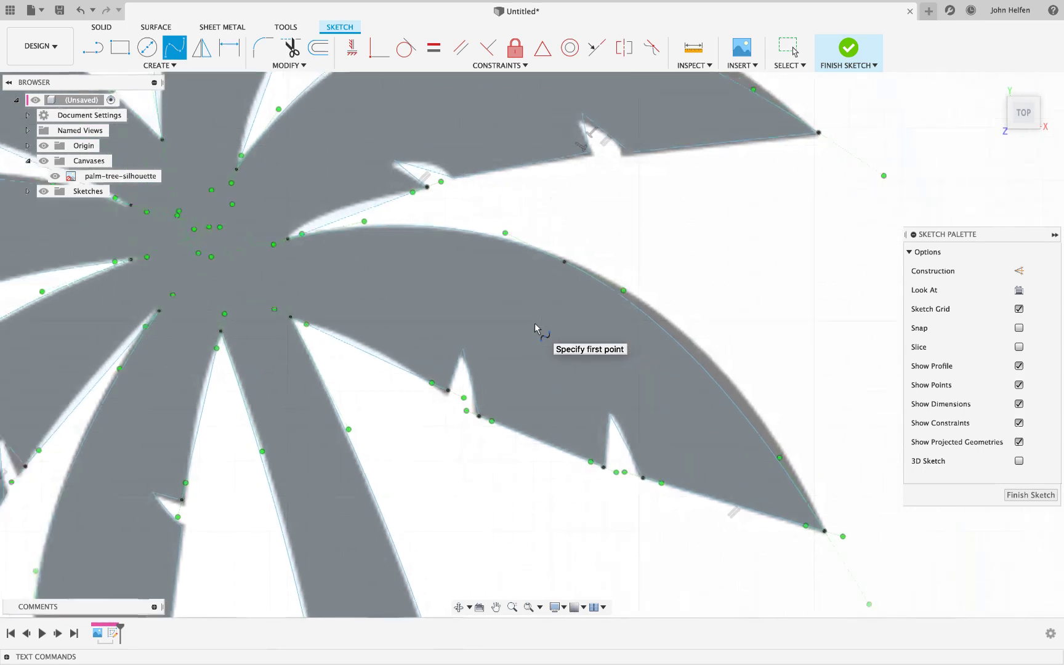
pyautogui.scroll(-1, 534, 322)
pyautogui.rightClick(352, 333)
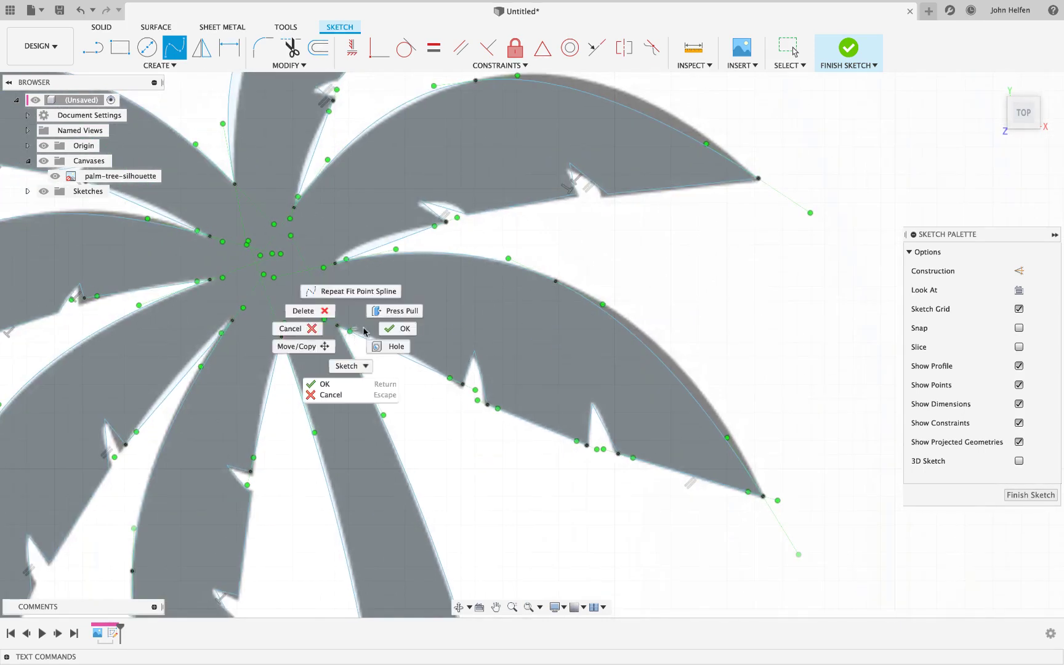
pyautogui.click(382, 333)
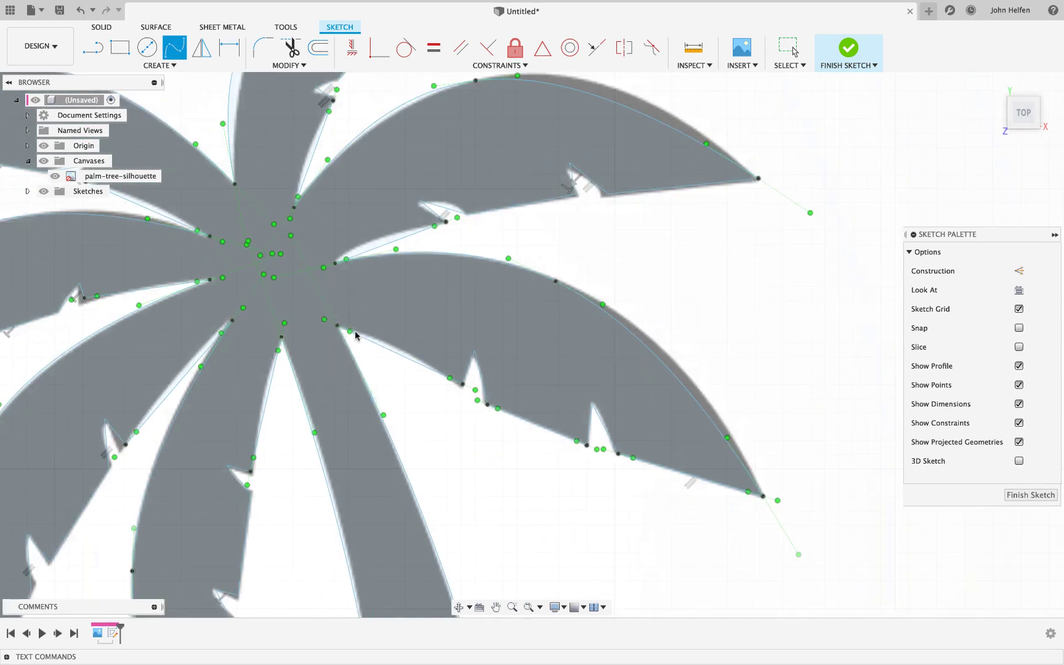
pyautogui.press('Escape')
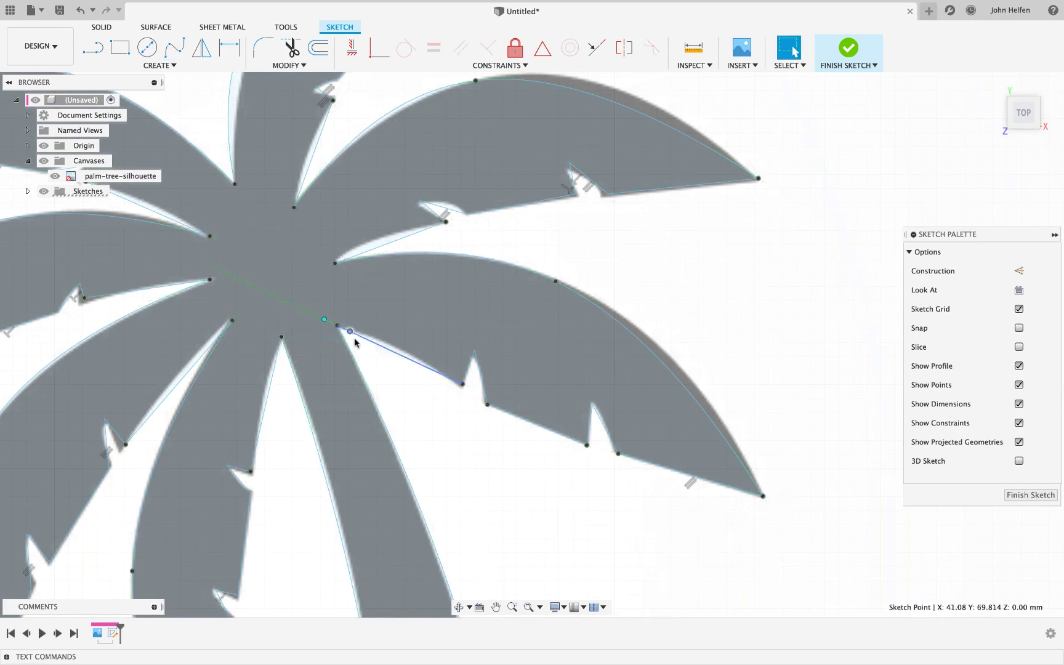
# Nudge the leaf-junction spline point right and bend the right leaf's upper curve to its edge
pyautogui.click(354, 337)
pyautogui.moveTo(349, 333); pyautogui.dragTo(357, 333)
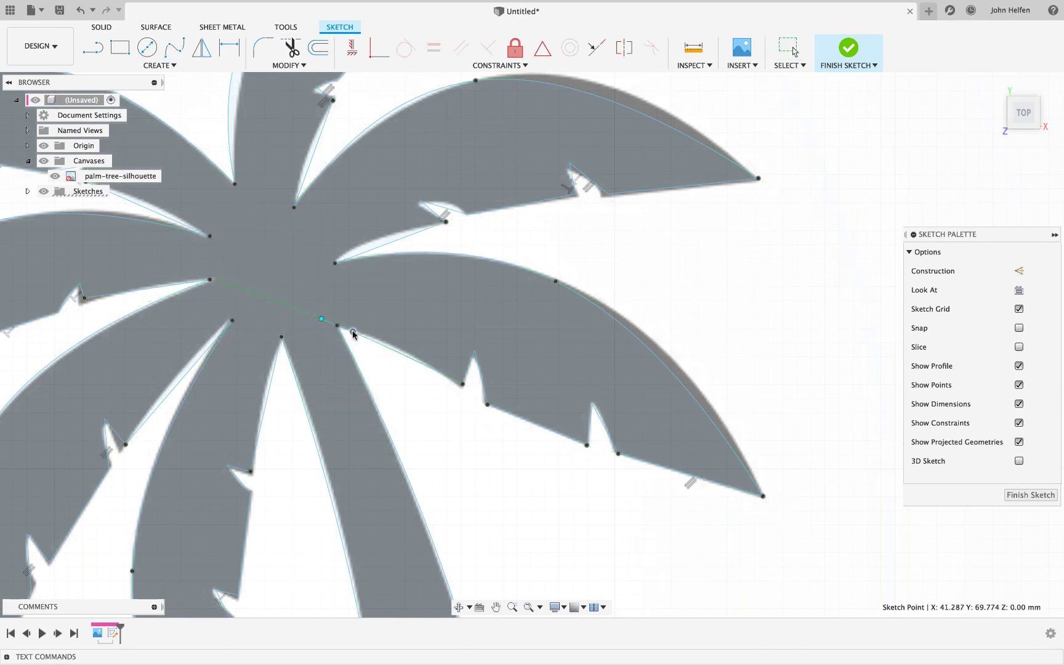
pyautogui.click(464, 387)
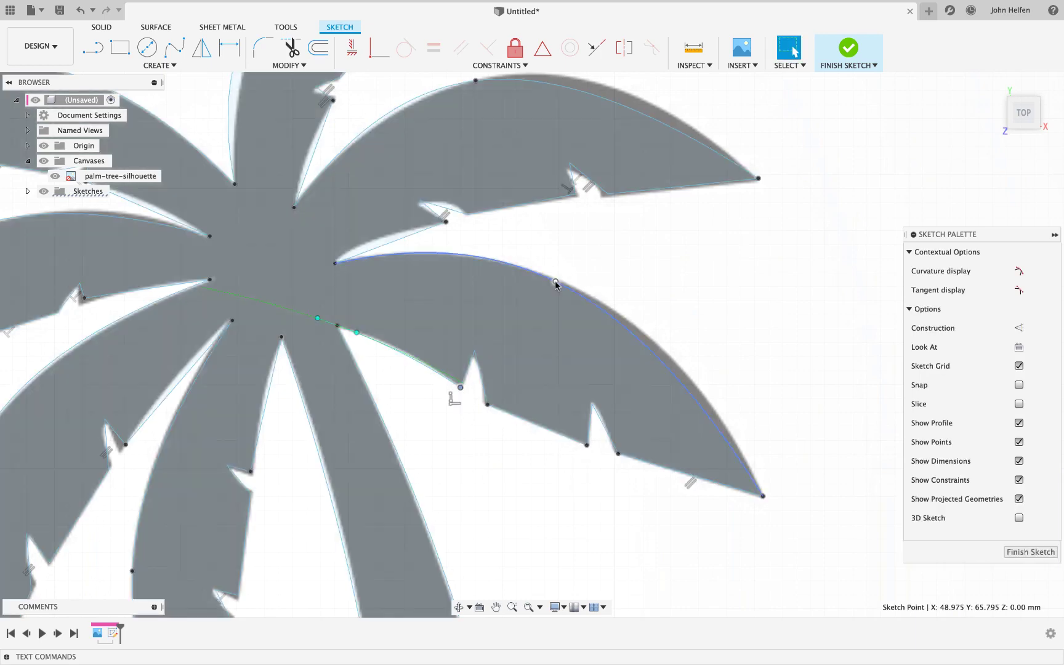
pyautogui.click(555, 282)
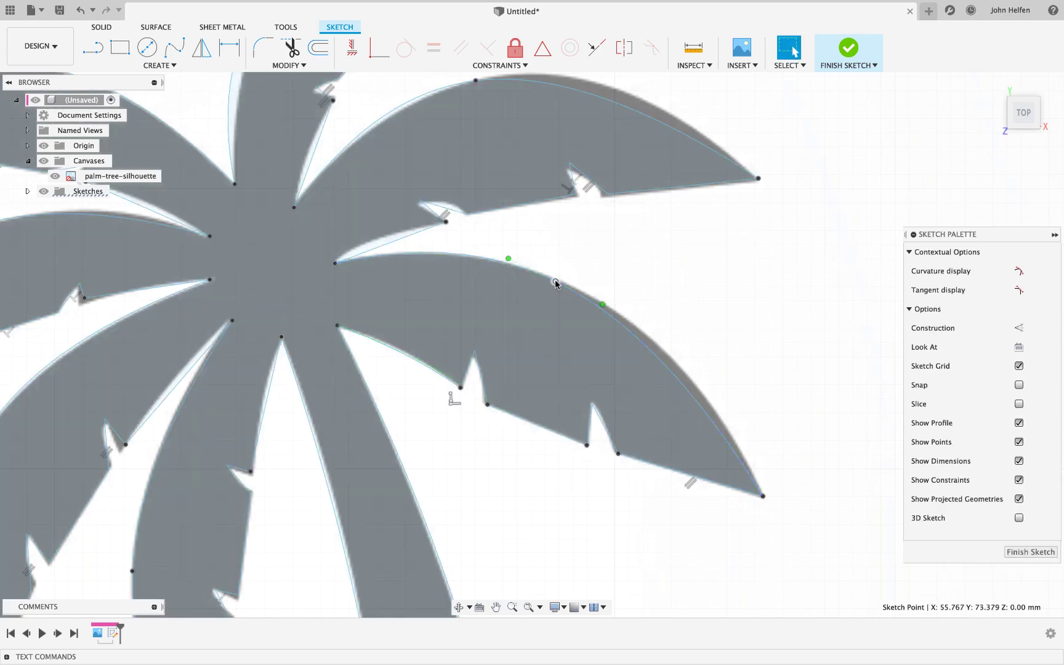
pyautogui.moveTo(602, 304); pyautogui.dragTo(608, 305)
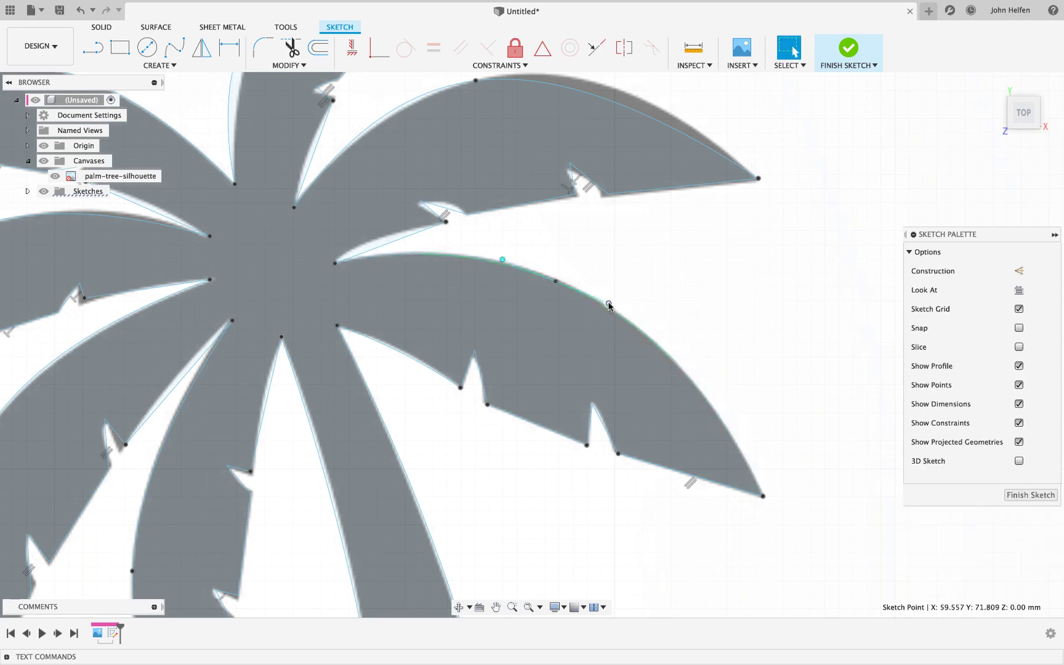
# Shift the leaf spline's start point rightward and select points on the top leaf spline
pyautogui.moveTo(333, 264); pyautogui.dragTo(345, 260)
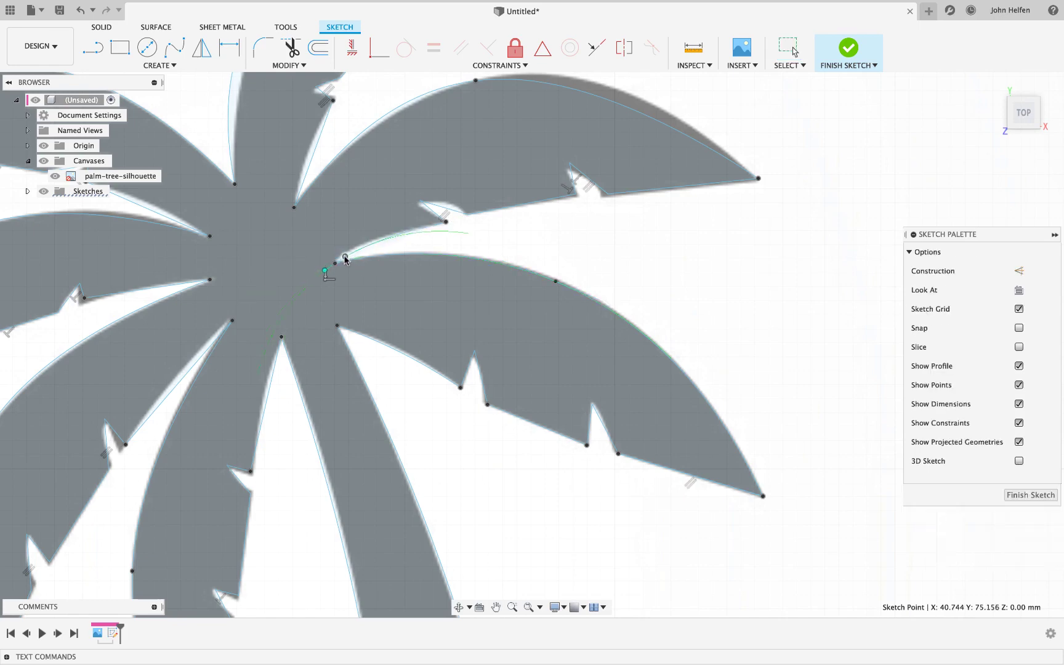
pyautogui.click(345, 258)
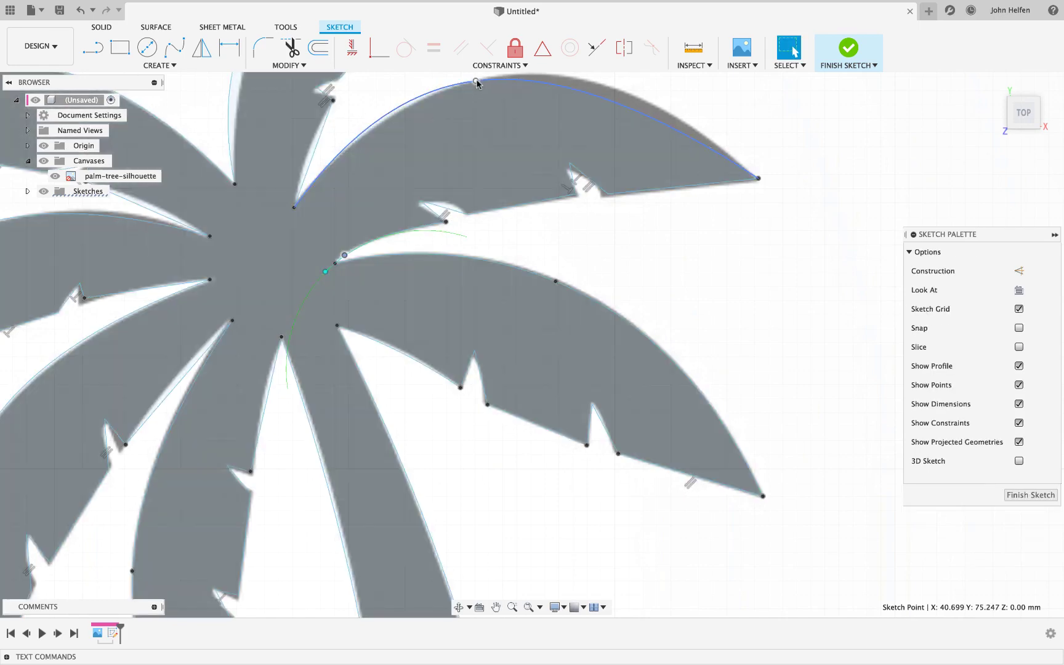
pyautogui.click(500, 77)
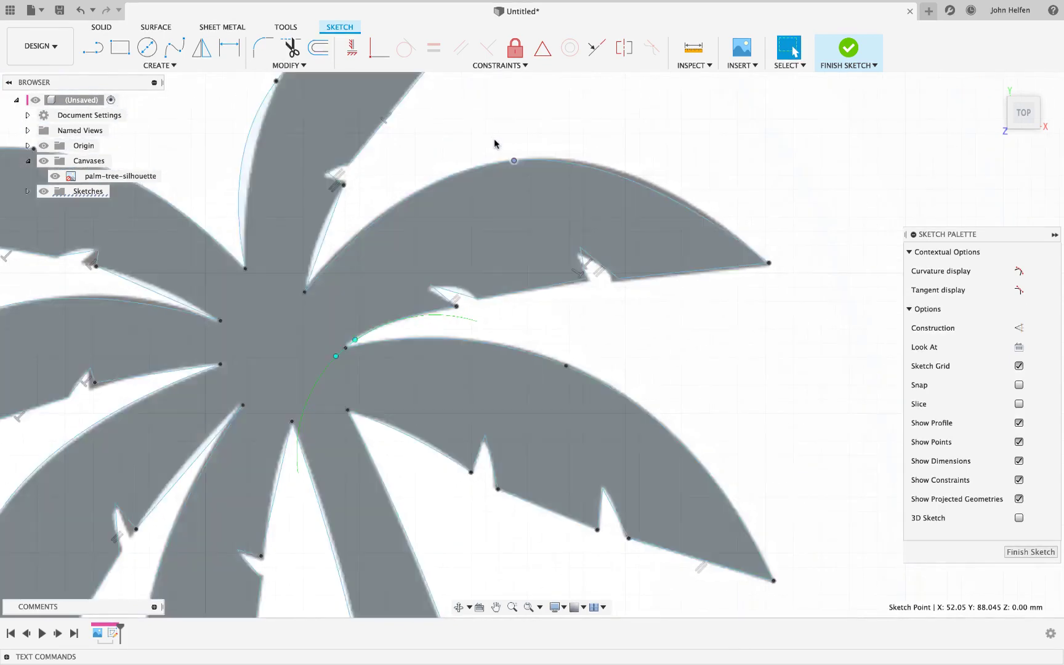
pyautogui.click(515, 161)
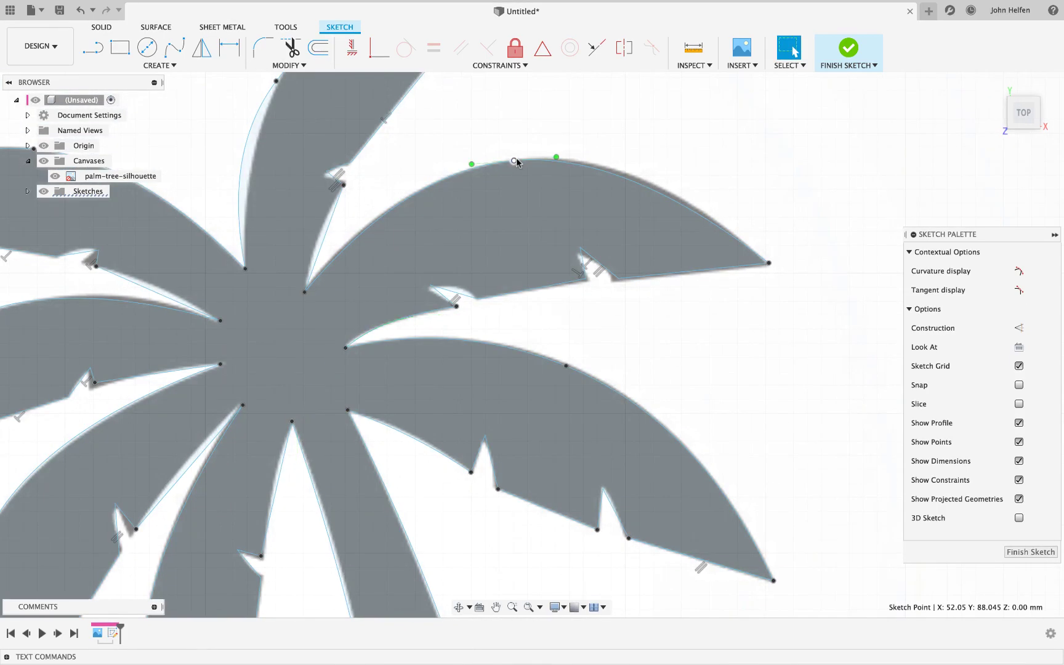
# Drag the top frond's fit point to pull its curve onto the outline
pyautogui.click(557, 159)
pyautogui.scroll(-3, 439, 377)
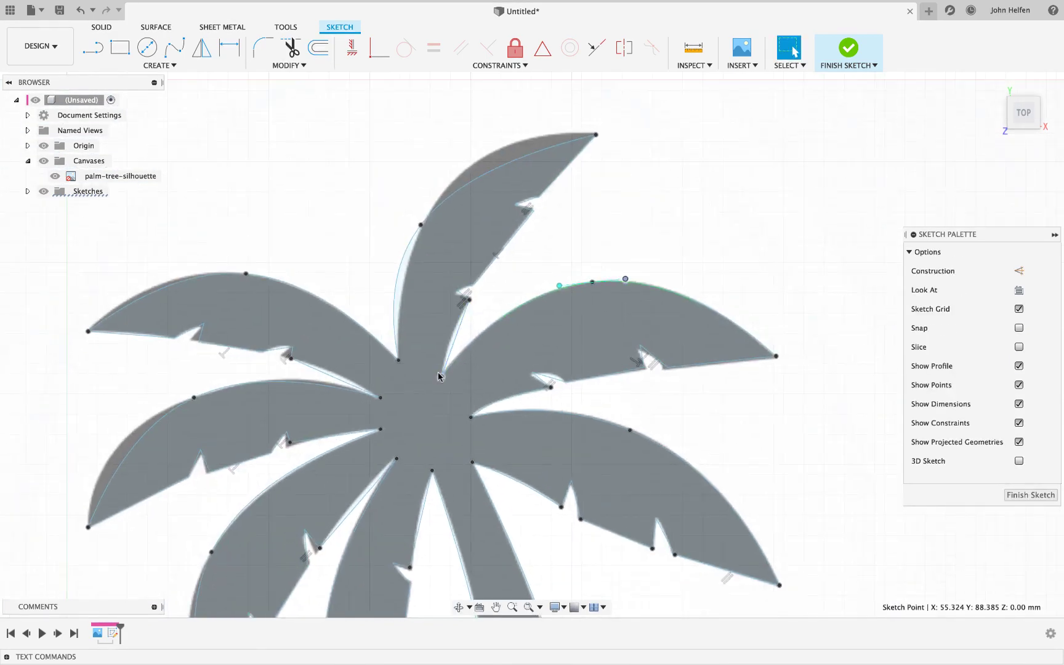
pyautogui.click(440, 376)
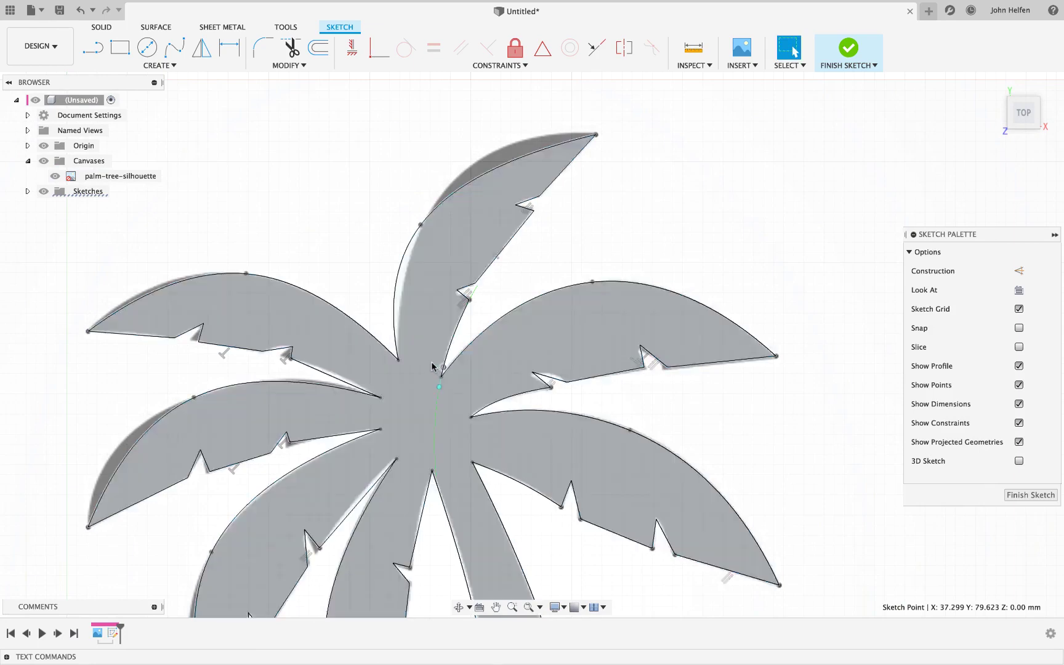
pyautogui.click(421, 225)
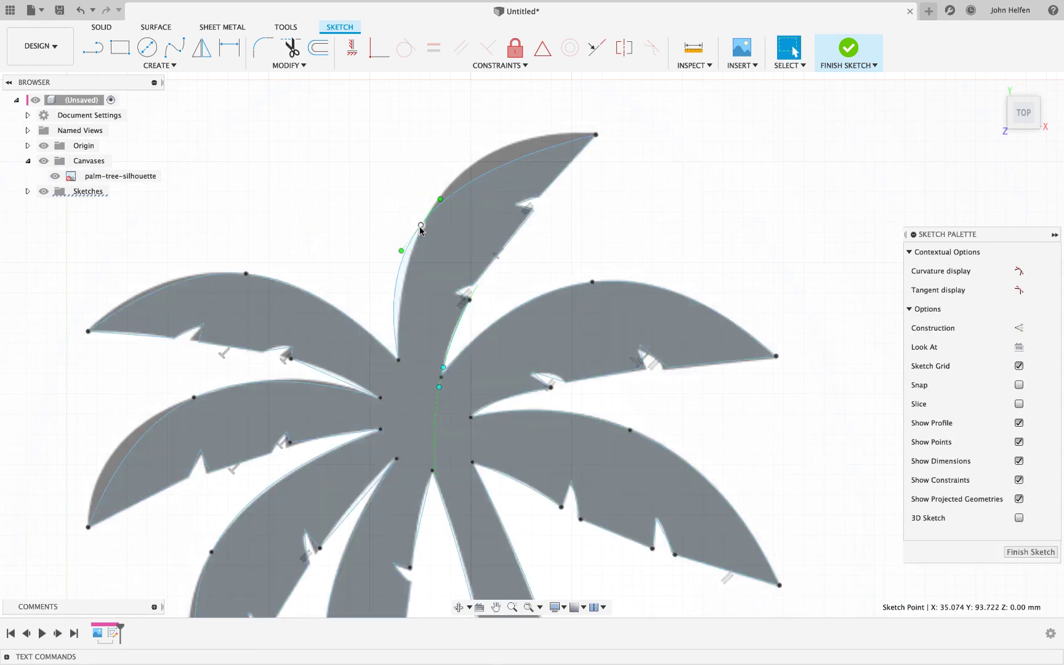
pyautogui.moveTo(421, 226); pyautogui.dragTo(450, 183)
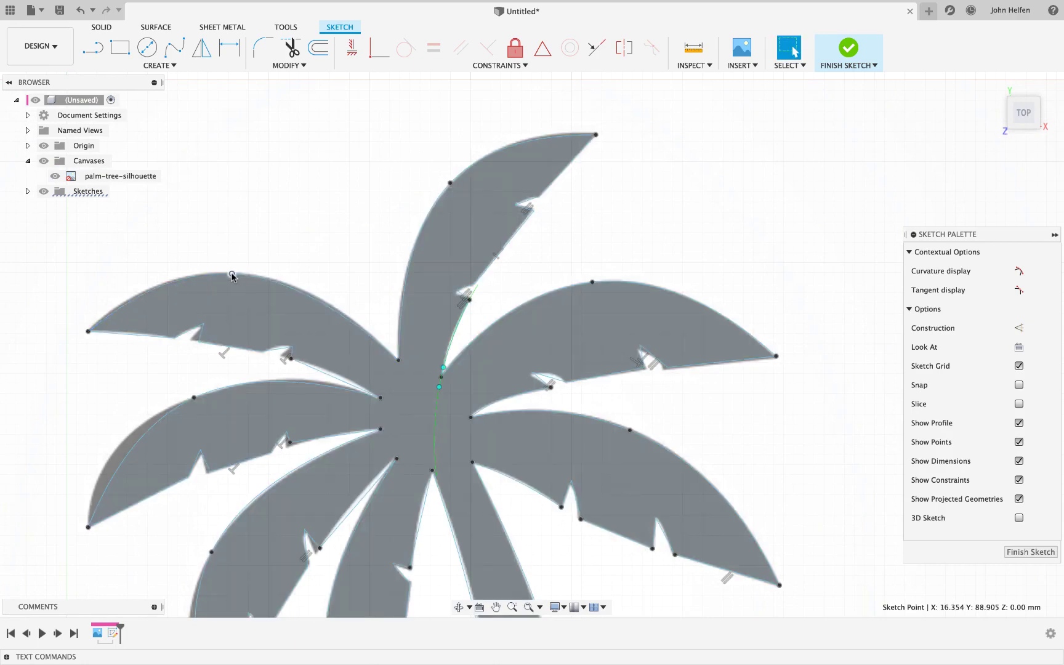
# Nudge points on the upper-left and middle-left fronds to refit their upper edges
pyautogui.click(381, 397)
pyautogui.moveTo(372, 398); pyautogui.dragTo(369, 389)
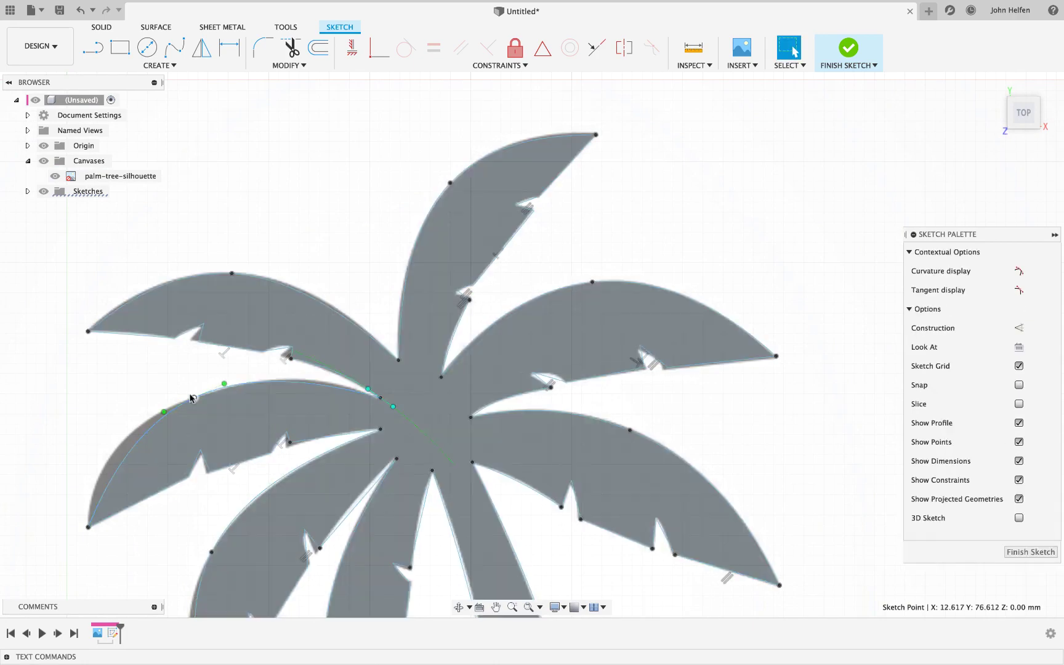
pyautogui.moveTo(194, 397); pyautogui.dragTo(160, 412)
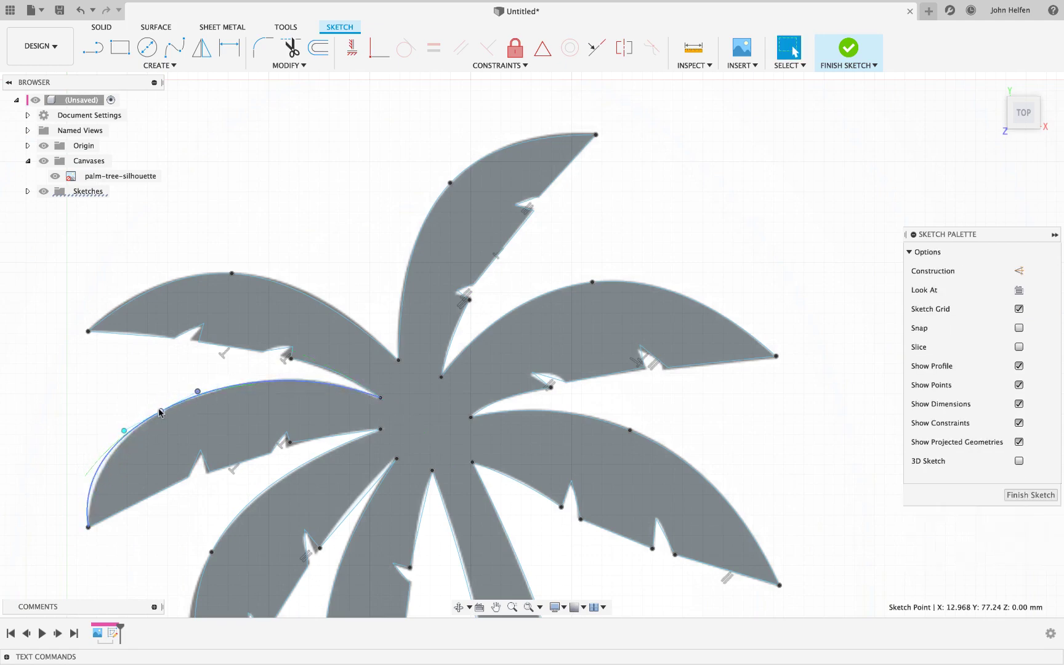
# Adjust the lower-left frond's points where it meets the trunk, then clear the selection
pyautogui.scroll(-5, 204, 486)
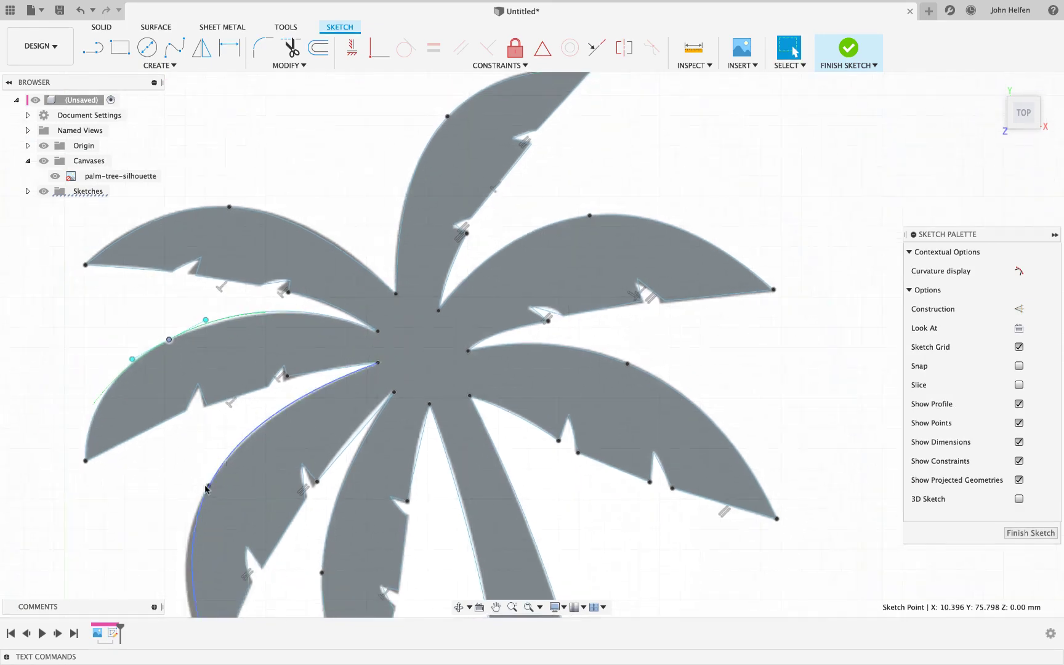
pyautogui.click(286, 378)
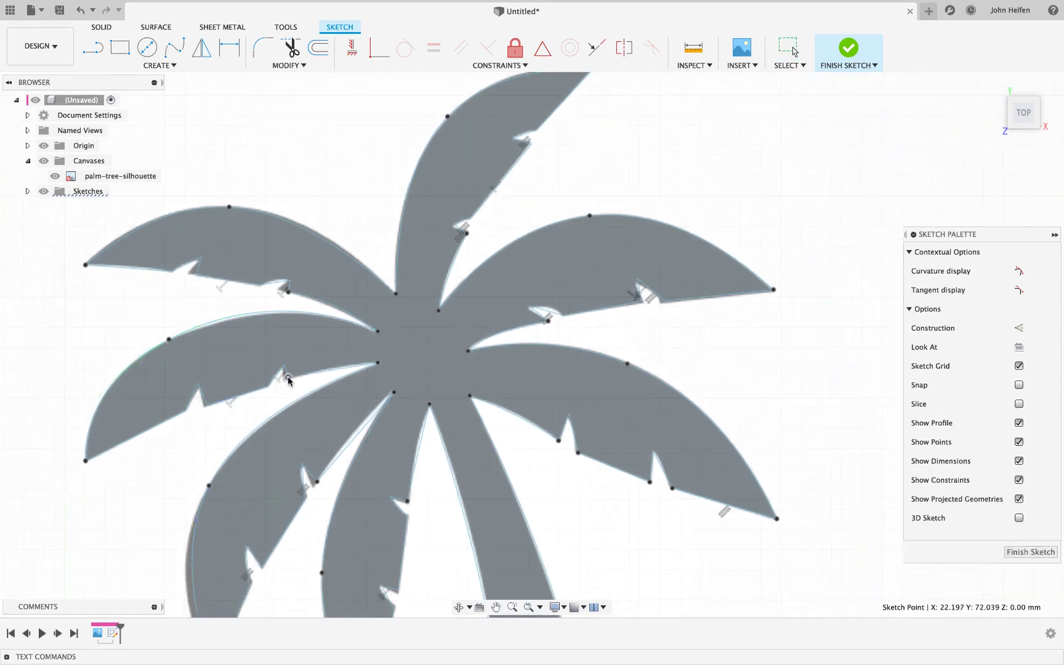
pyautogui.click(377, 364)
pyautogui.press('Escape')
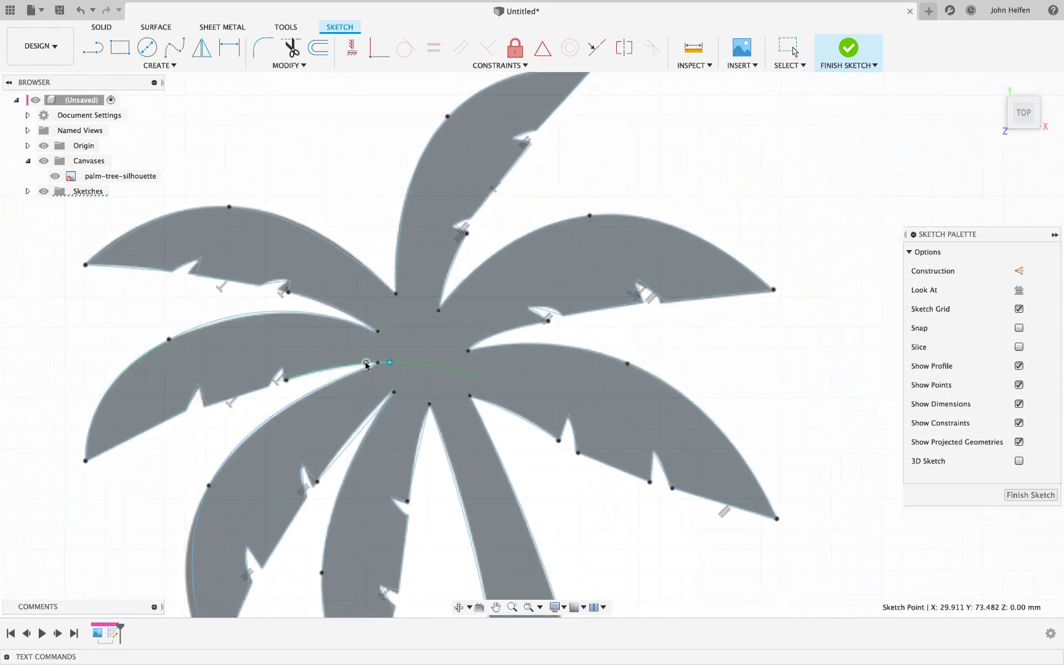
# Refine the inner frond edge points near the trunk centre, then zoom out to the whole sketch
pyautogui.scroll(-6, 309, 435)
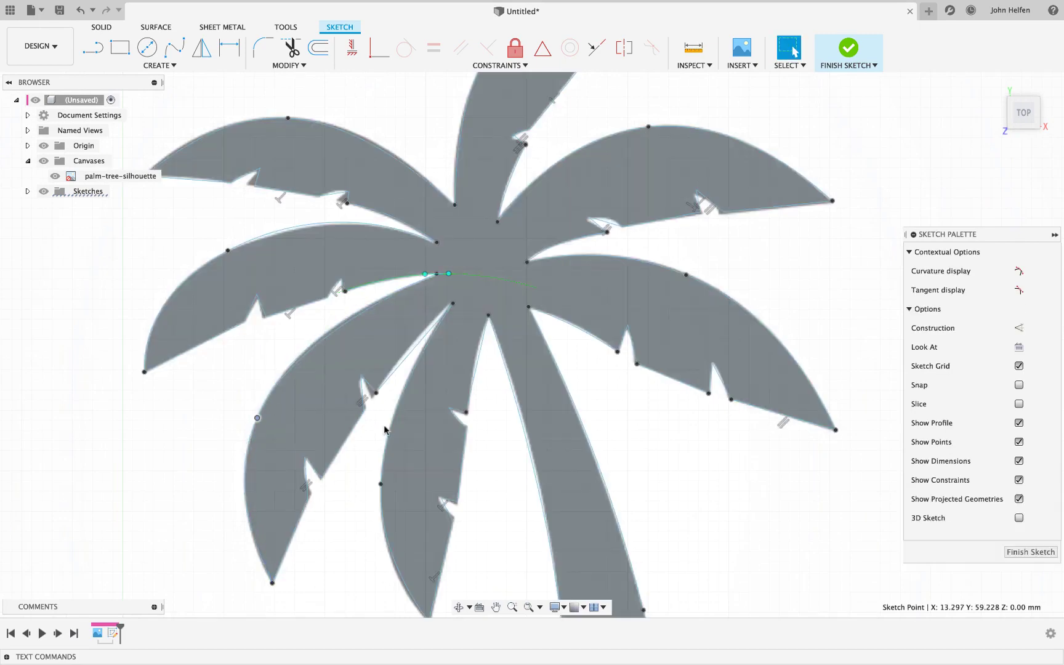
pyautogui.click(453, 305)
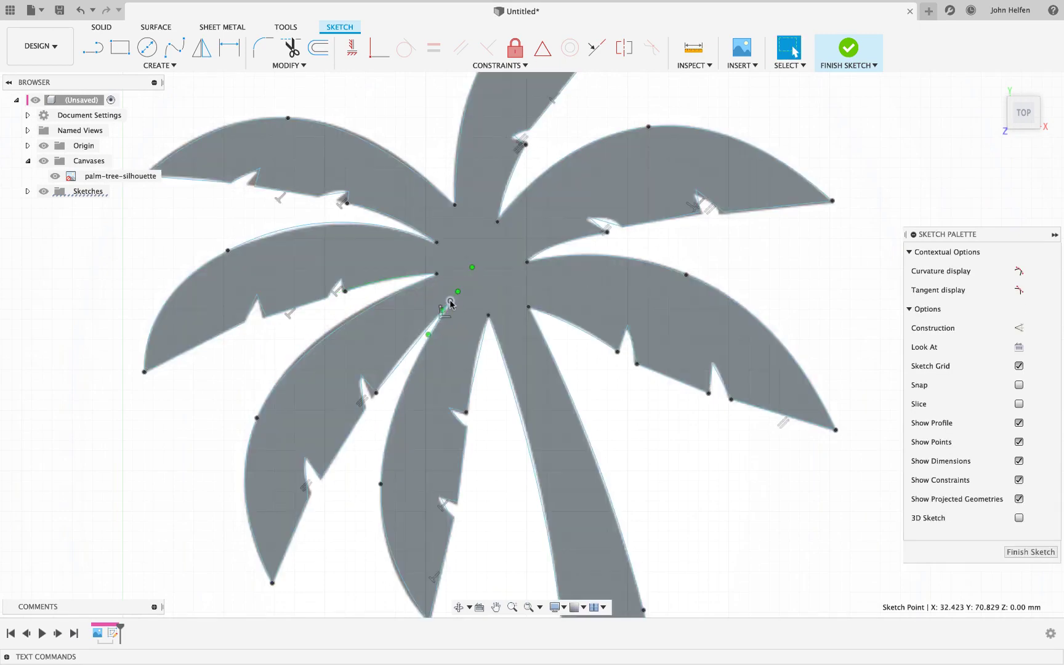
pyautogui.click(487, 322)
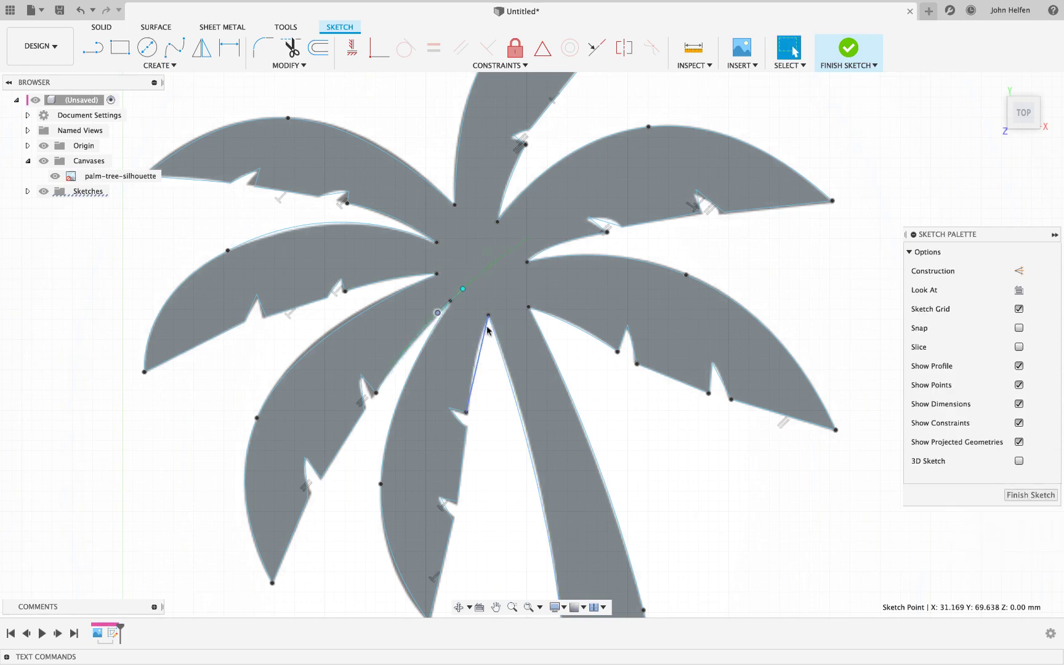
pyautogui.click(485, 328)
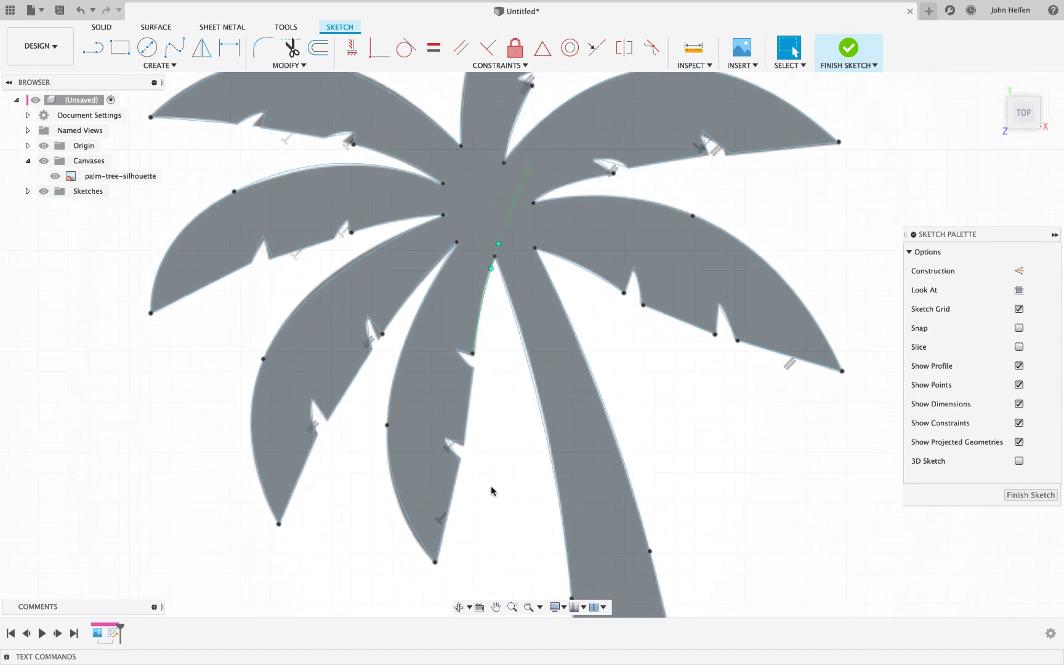
pyautogui.scroll(-5, 490, 485)
pyautogui.scroll(-1, 491, 486)
pyautogui.scroll(-3, 487, 493)
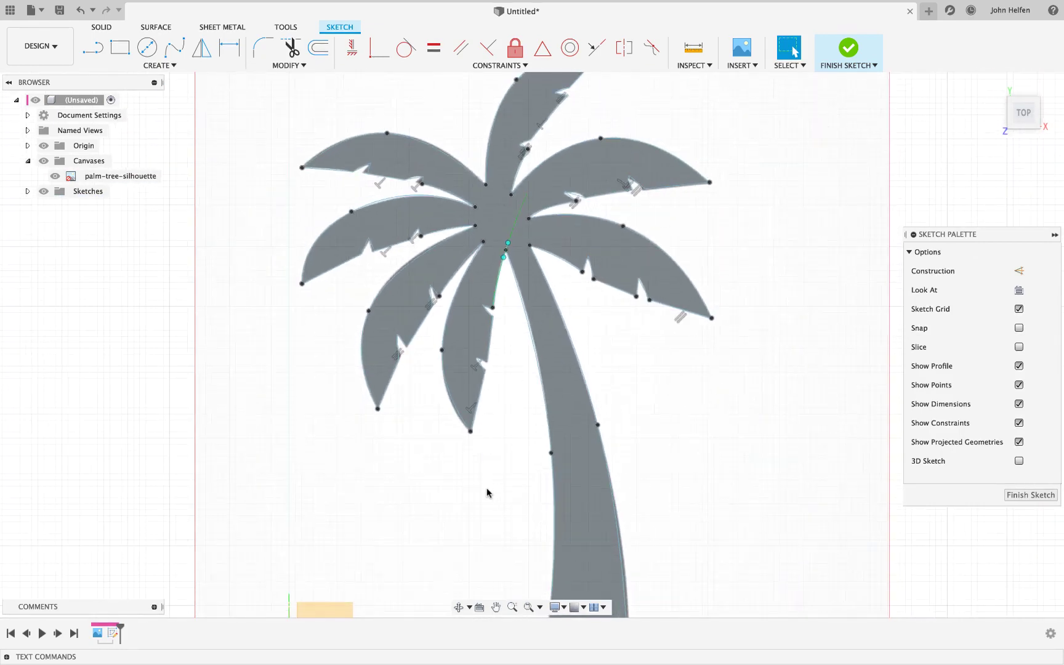
pyautogui.scroll(-3, 487, 493)
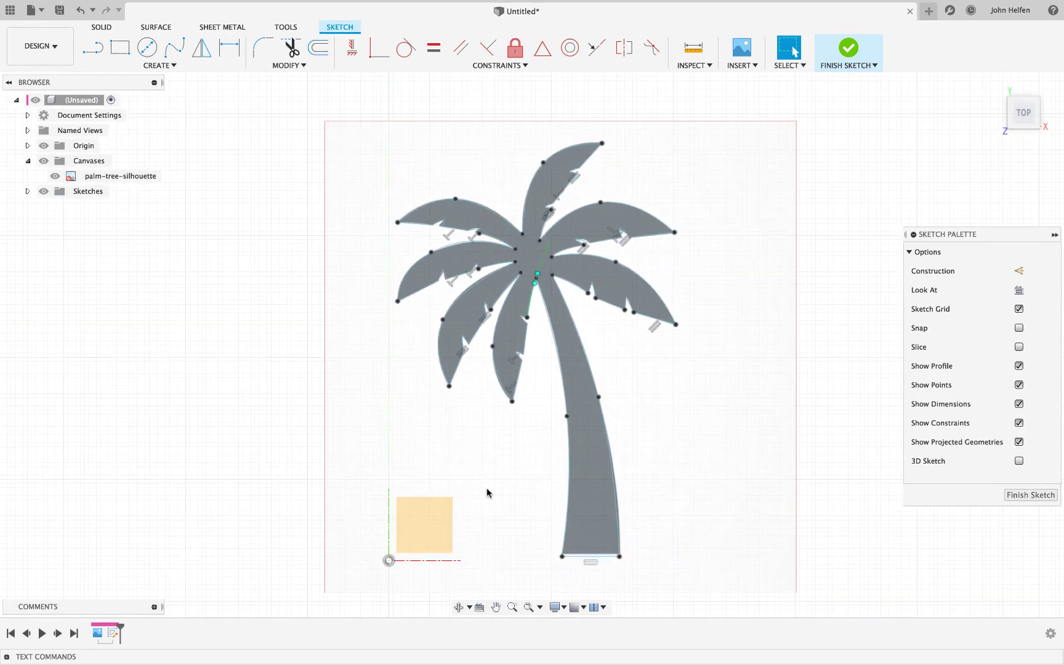
# Finish the sketch and Press Pull the palm tree profile by a distance of 5
pyautogui.click(849, 50)
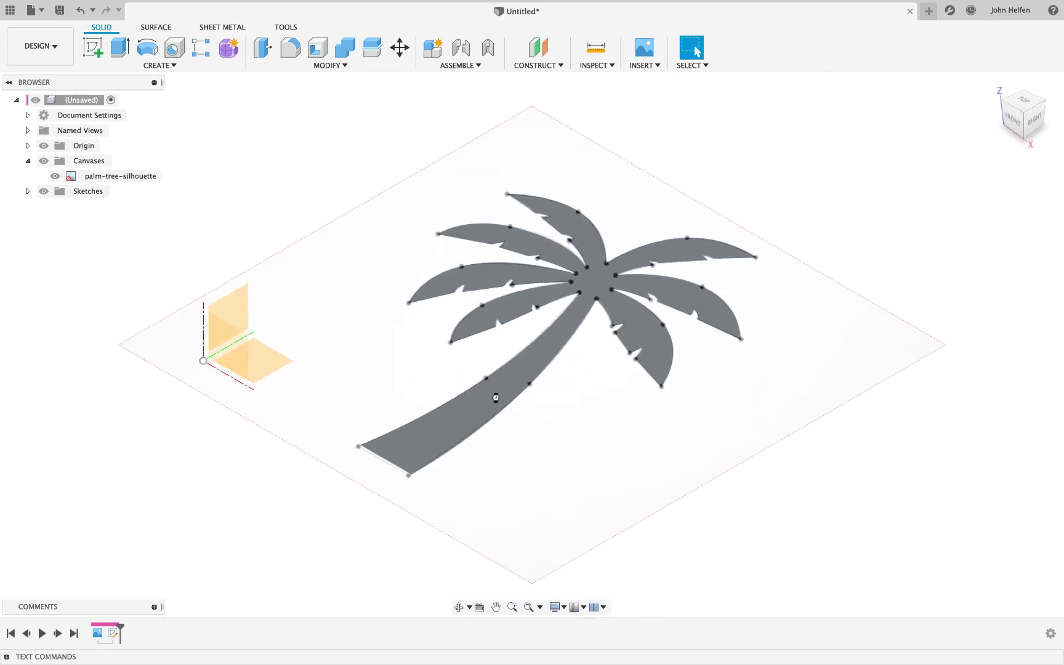
pyautogui.rightClick(487, 401)
pyautogui.click(523, 379)
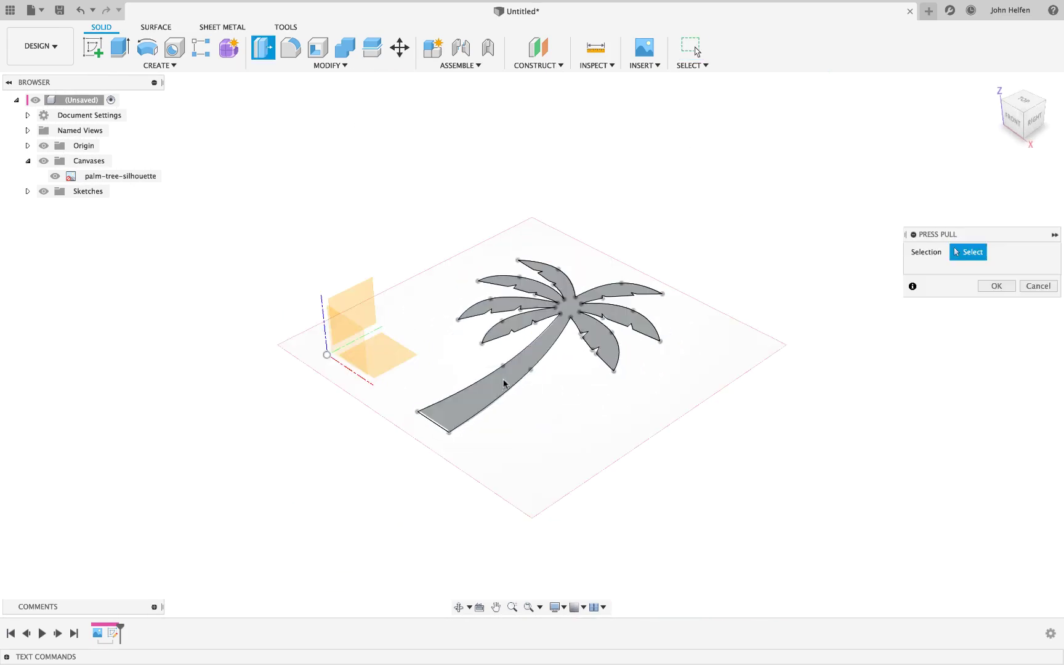
pyautogui.click(492, 388)
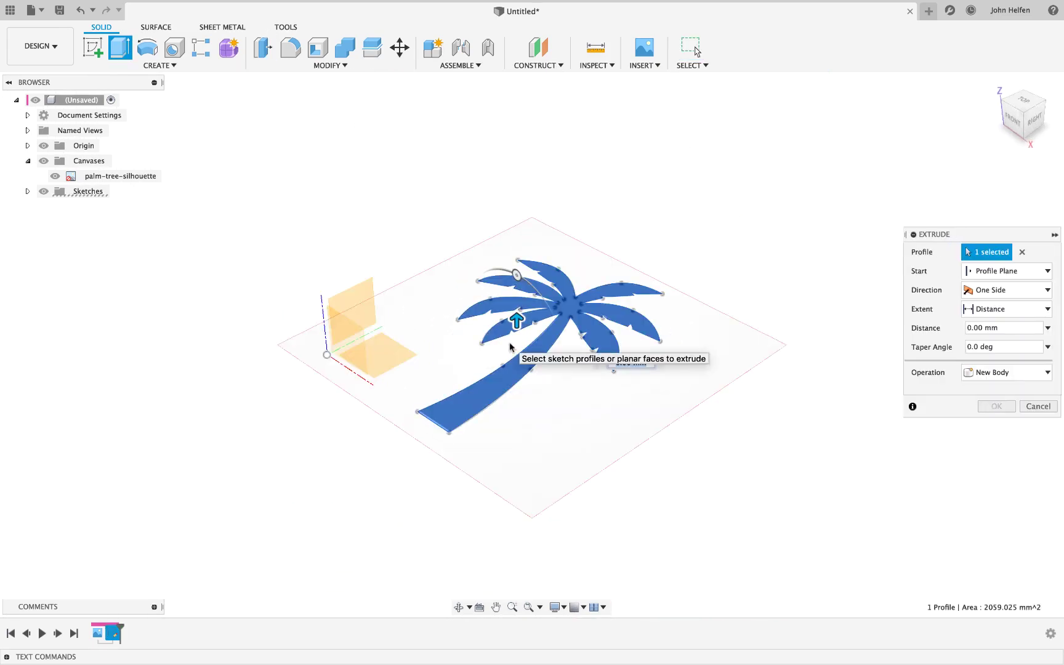
pyautogui.write('5')
pyautogui.press('Return')
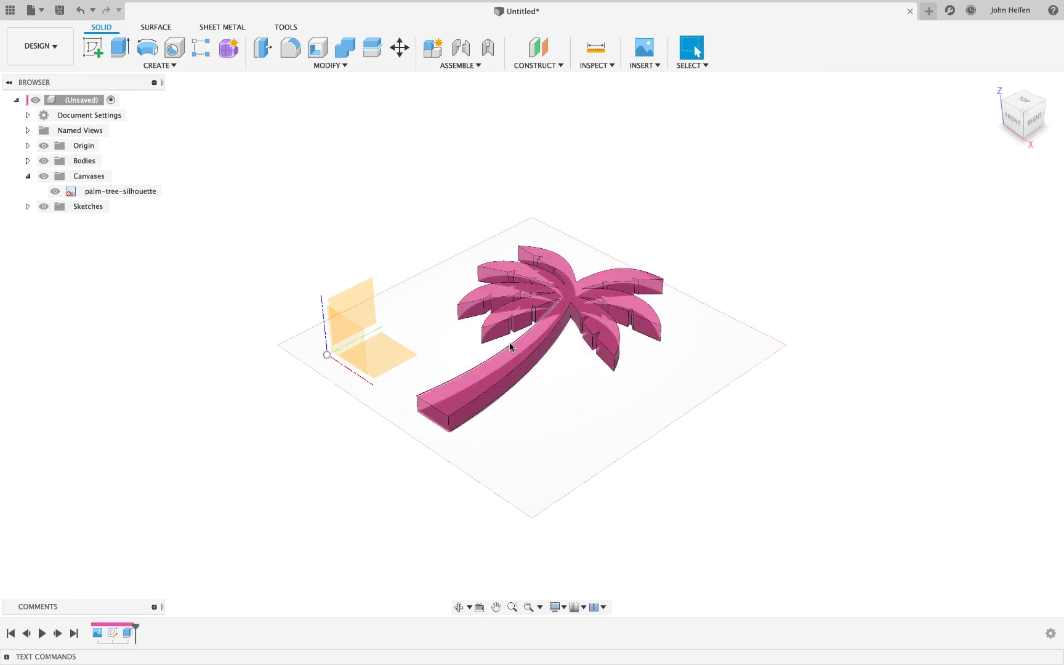
# Hide the canvas image and the Origin planes, then zoom to view the pink palm solid
pyautogui.click(43, 176)
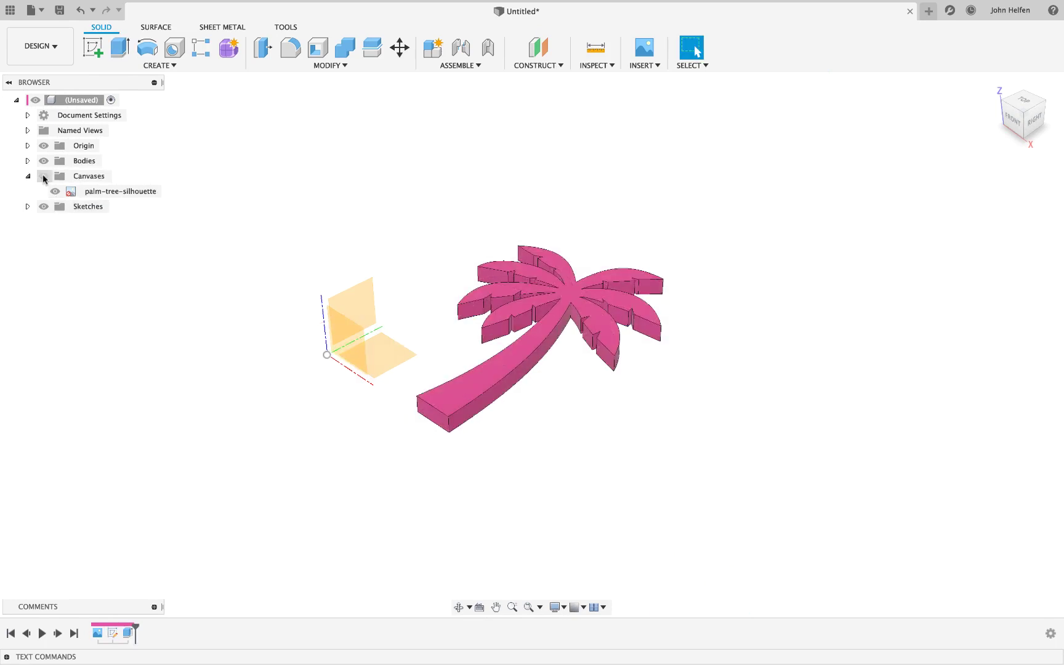
pyautogui.click(43, 145)
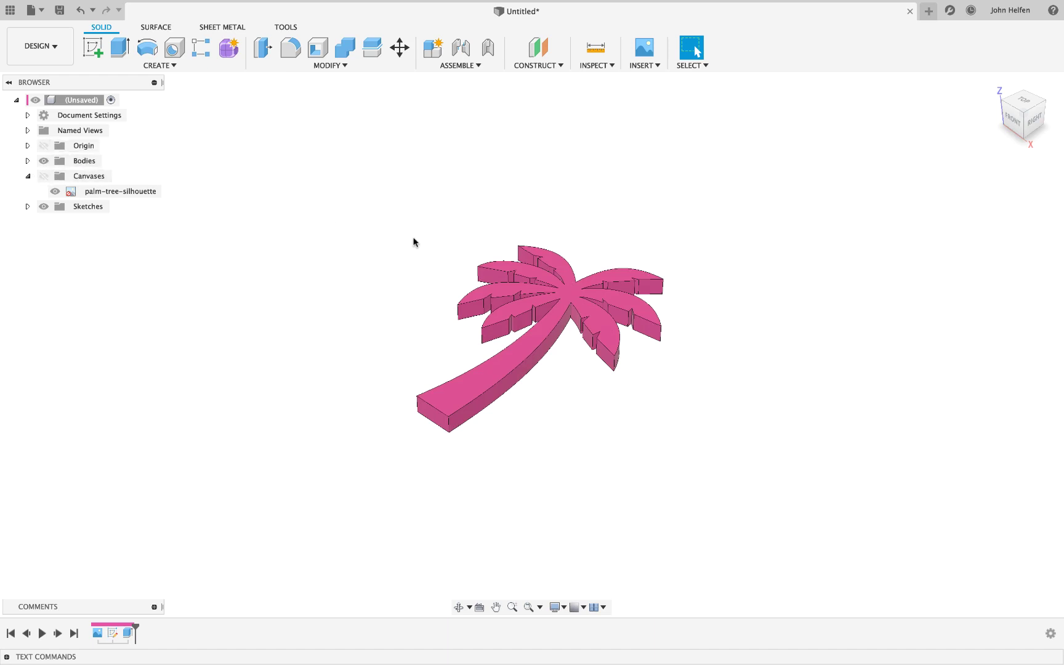
pyautogui.scroll(1, 414, 243)
pyautogui.scroll(2, 416, 243)
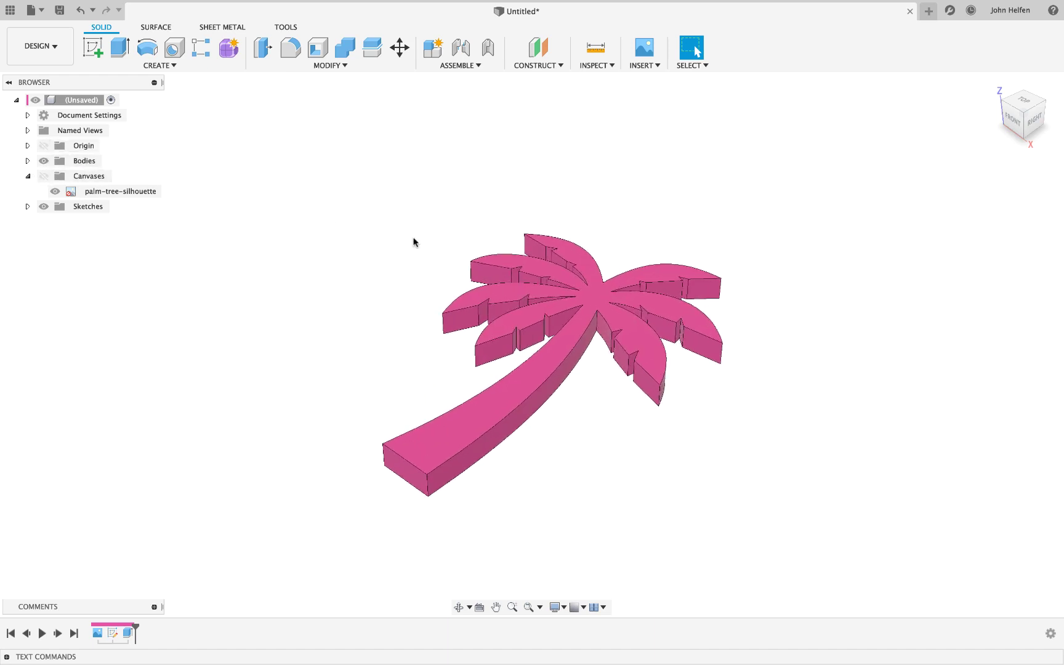
pyautogui.keyDown('shift'); pyautogui.scroll(-3, 414, 242); pyautogui.keyUp('shift')
pyautogui.keyDown('shift'); pyautogui.scroll(-5, 414, 243); pyautogui.keyUp('shift')
pyautogui.keyDown('shift'); pyautogui.scroll(-5, 414, 242); pyautogui.keyUp('shift')
pyautogui.keyDown('shift'); pyautogui.scroll(-3, 413, 242); pyautogui.keyUp('shift')
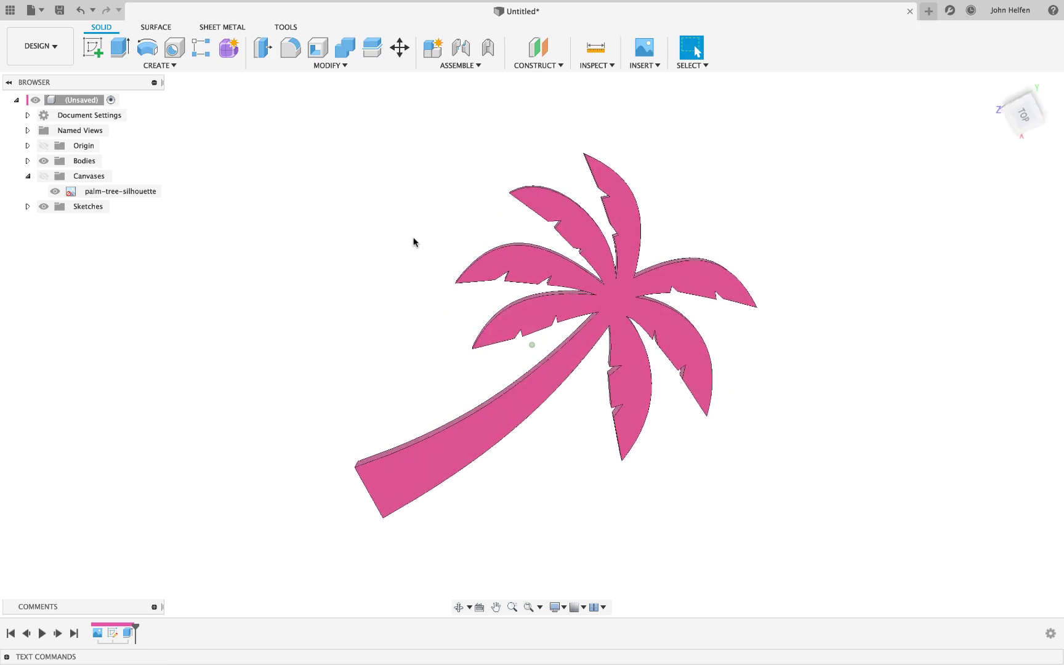
pyautogui.keyDown('shift'); pyautogui.scroll(-5, 414, 242); pyautogui.keyUp('shift')
pyautogui.keyDown('shift'); pyautogui.scroll(-5, 414, 242); pyautogui.keyUp('shift')
pyautogui.keyDown('shift'); pyautogui.scroll(-3, 658, 234); pyautogui.keyUp('shift')
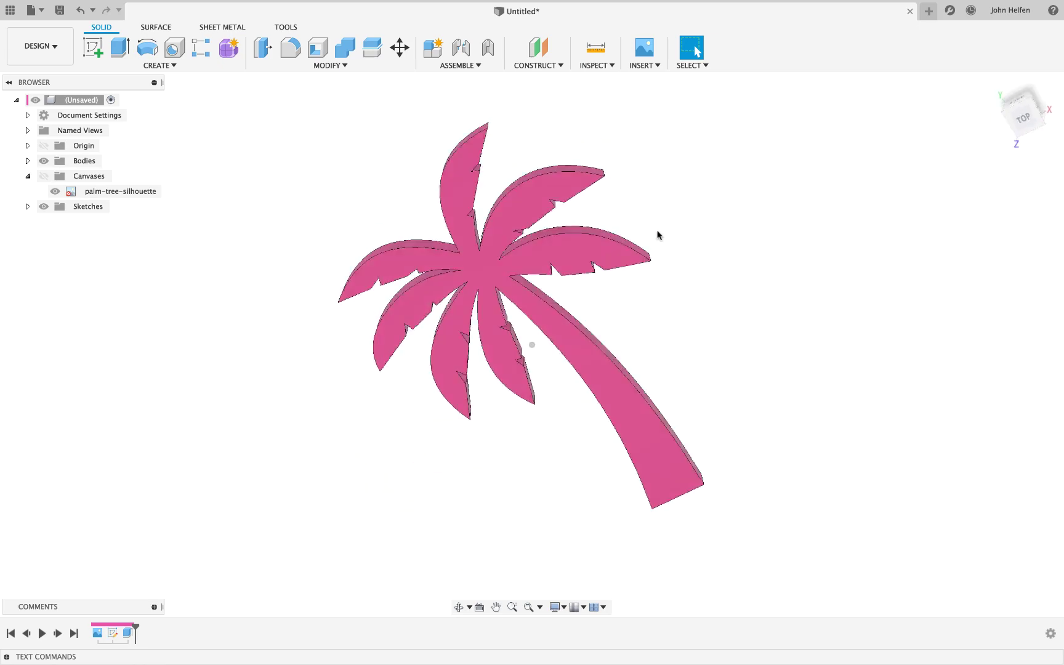
pyautogui.keyDown('shift'); pyautogui.scroll(-5, 657, 234); pyautogui.keyUp('shift')
pyautogui.keyDown('shift'); pyautogui.scroll(-5, 658, 234); pyautogui.keyUp('shift')
pyautogui.keyDown('shift'); pyautogui.scroll(-5, 658, 234); pyautogui.keyUp('shift')
pyautogui.keyDown('shift'); pyautogui.scroll(-3, 658, 234); pyautogui.keyUp('shift')
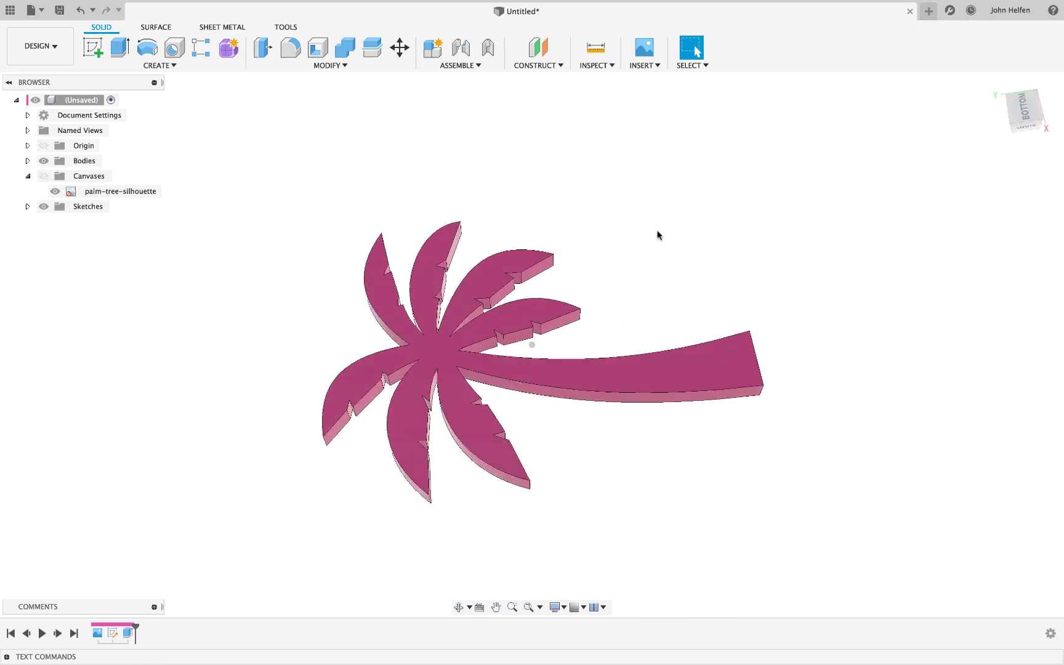
pyautogui.keyDown('shift'); pyautogui.scroll(-5, 658, 234); pyautogui.keyUp('shift')
pyautogui.keyDown('shift'); pyautogui.scroll(-5, 658, 234); pyautogui.keyUp('shift')
pyautogui.keyDown('shift'); pyautogui.scroll(-5, 657, 234); pyautogui.keyUp('shift')
pyautogui.keyDown('shift'); pyautogui.scroll(-5, 657, 234); pyautogui.keyUp('shift')
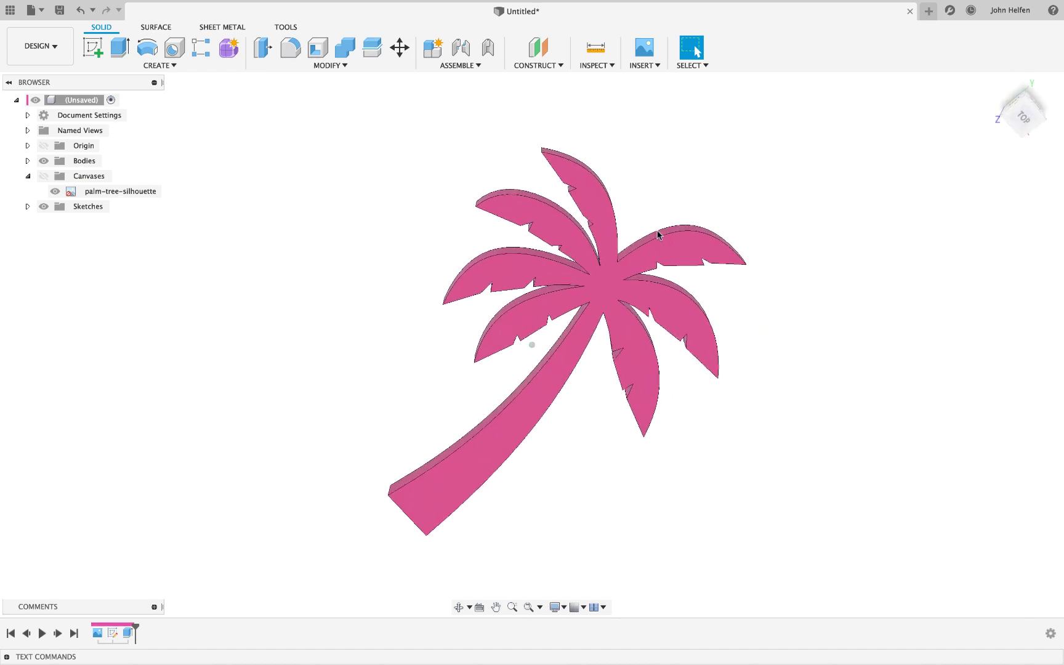